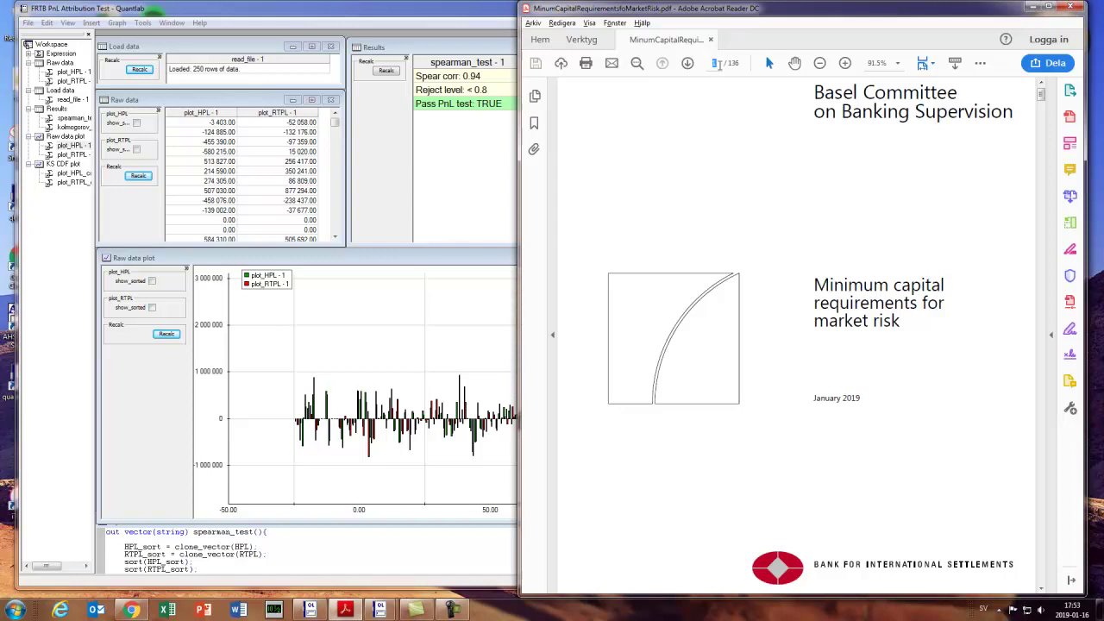
- Jump to page 93 of the Basel market-risk PDF, covering PLA test metrics and Table 2 thresholds
key(Return)
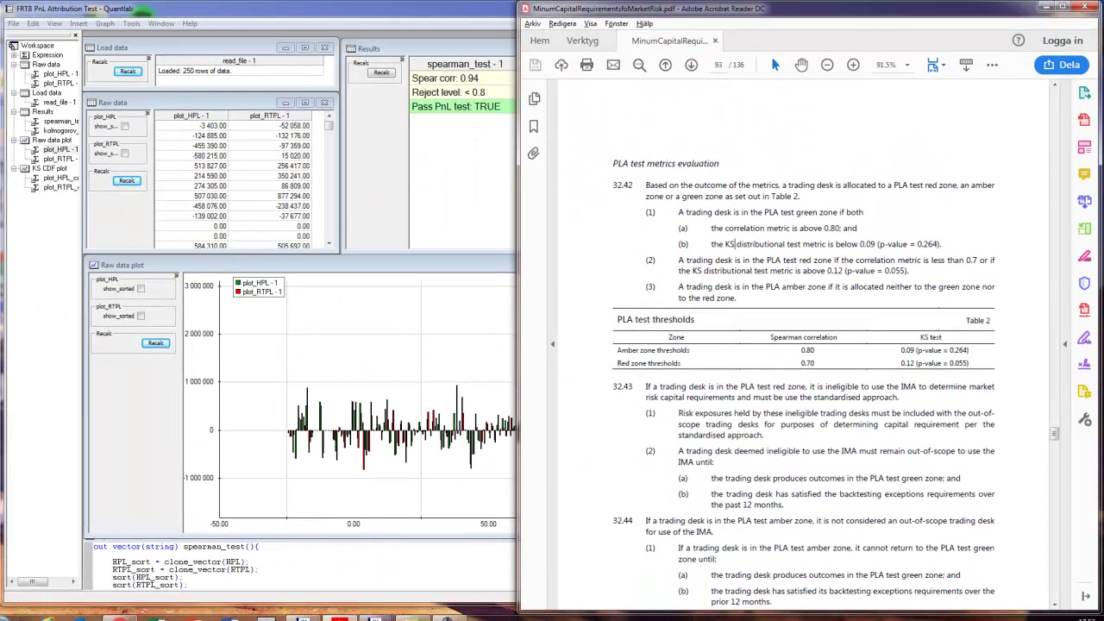
- Show ARMS Client backtesting results and select the lower VaR line and the Kupiec exception count 3.00
mouse_move(374, 618)
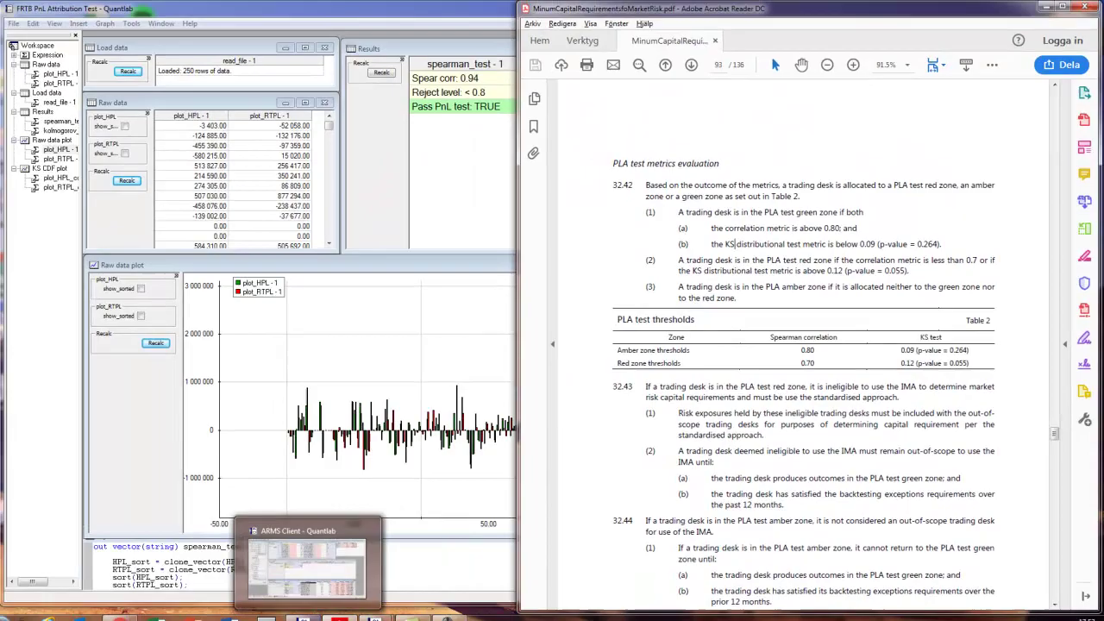
click(311, 582)
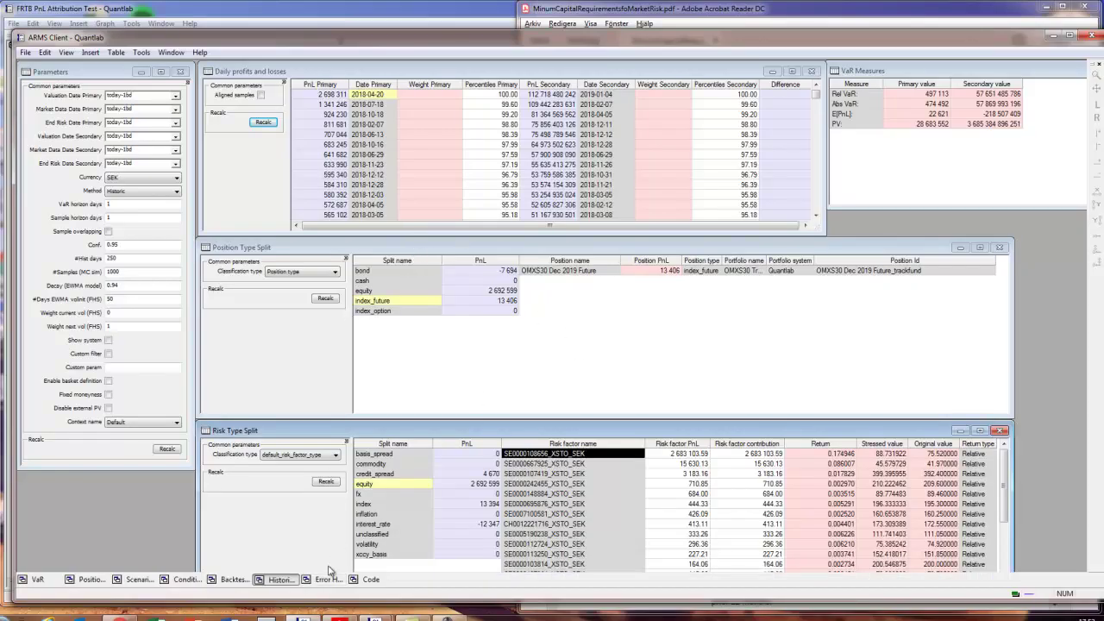
click(231, 580)
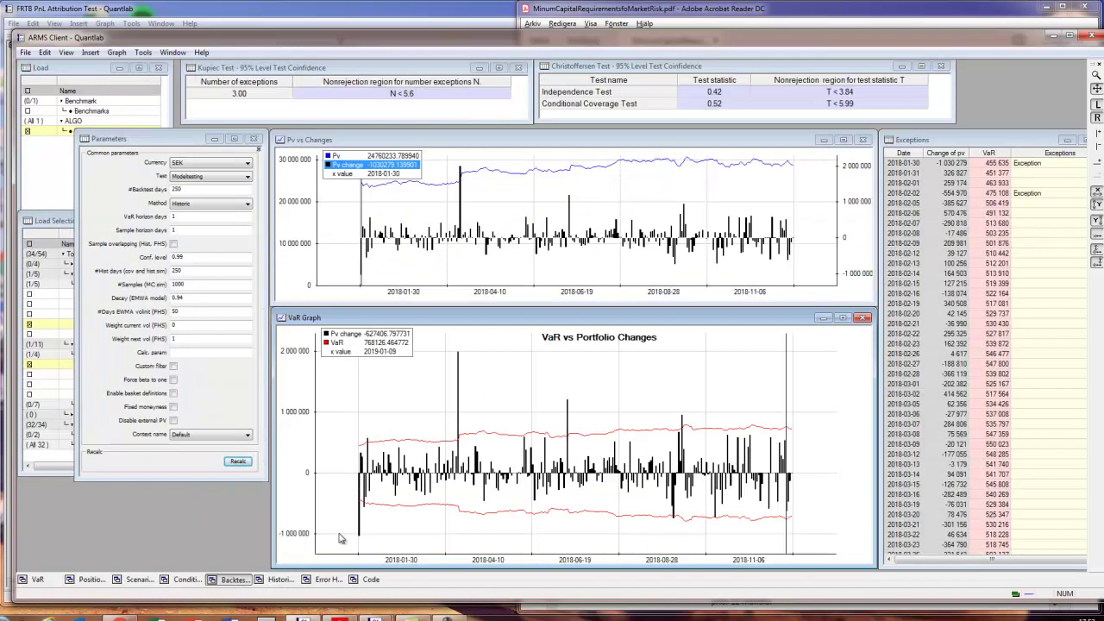
click(426, 505)
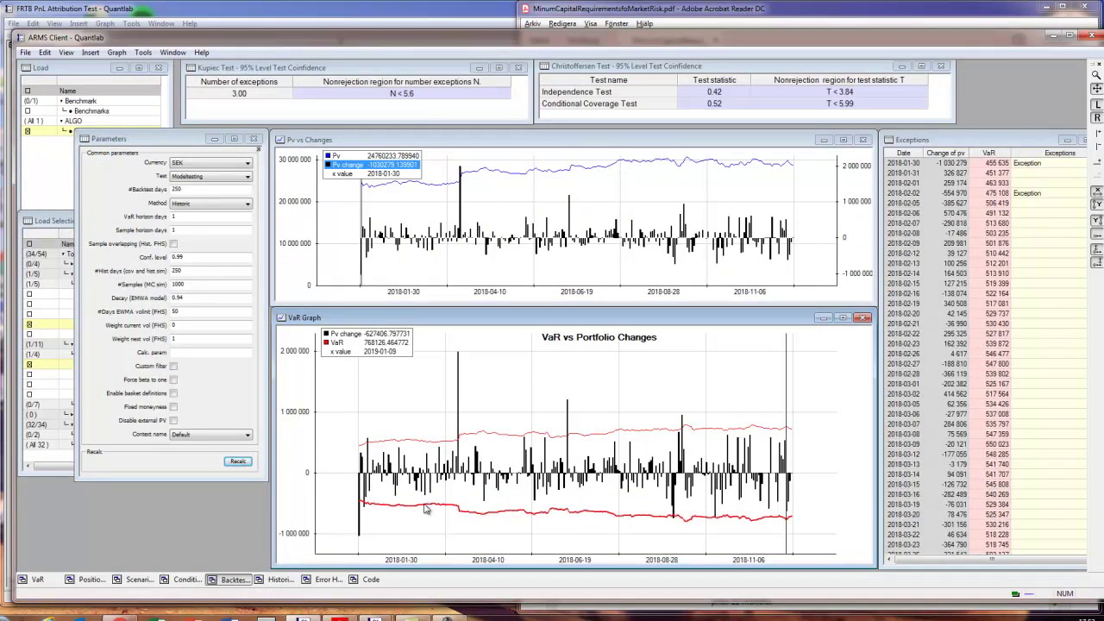
click(244, 96)
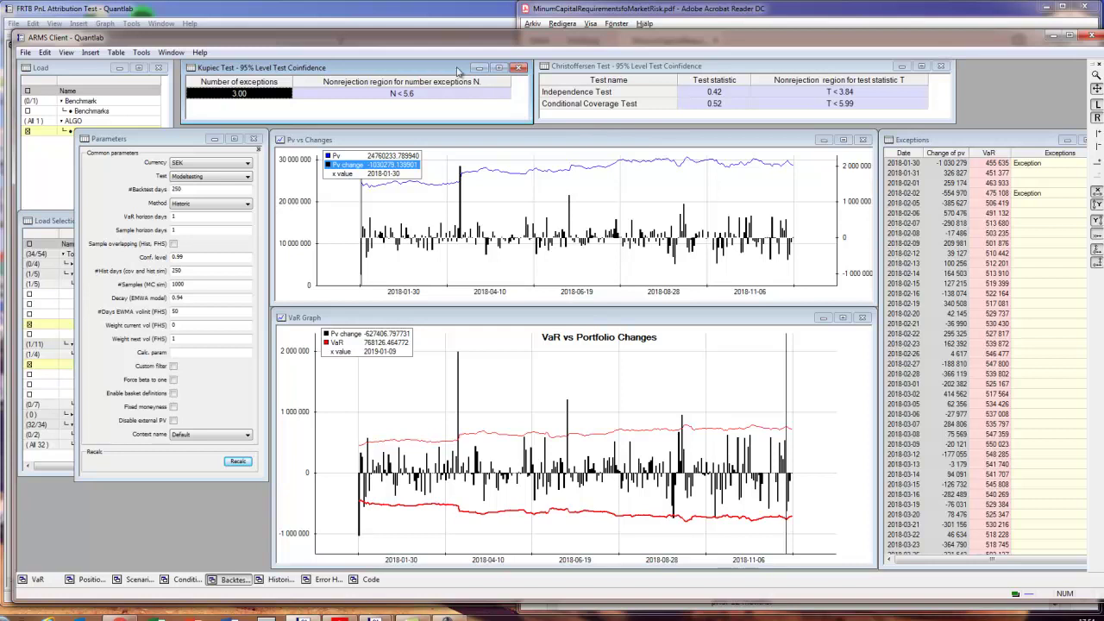
- Bring the FRTB PnL attribution workspace forward and select early plot_HPL and plot_RTPL values
click(446, 16)
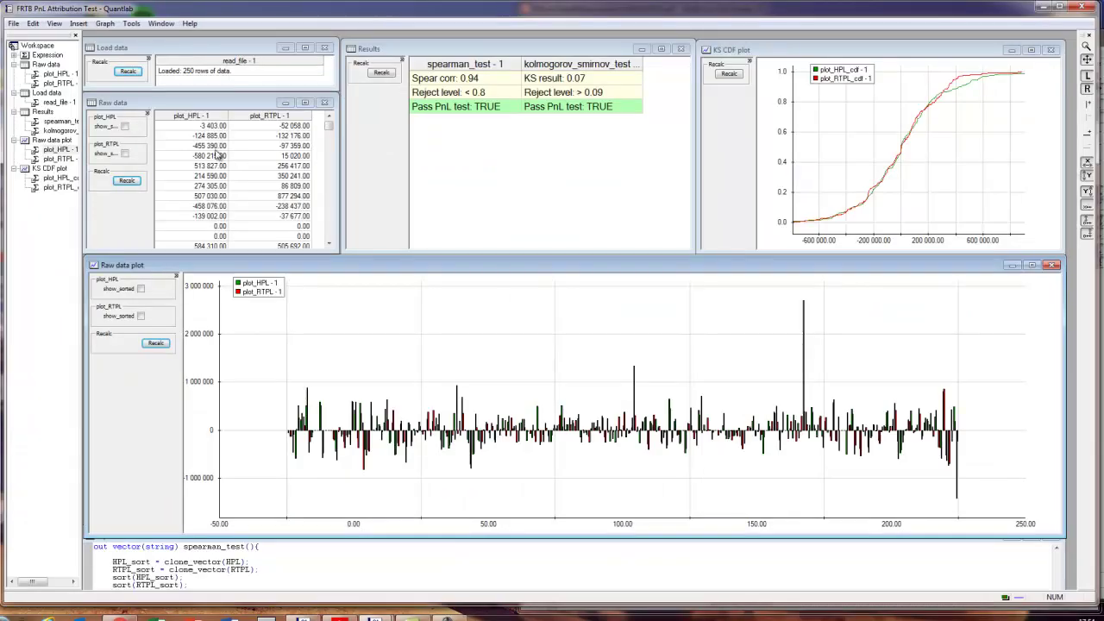
drag(217, 148, 210, 190)
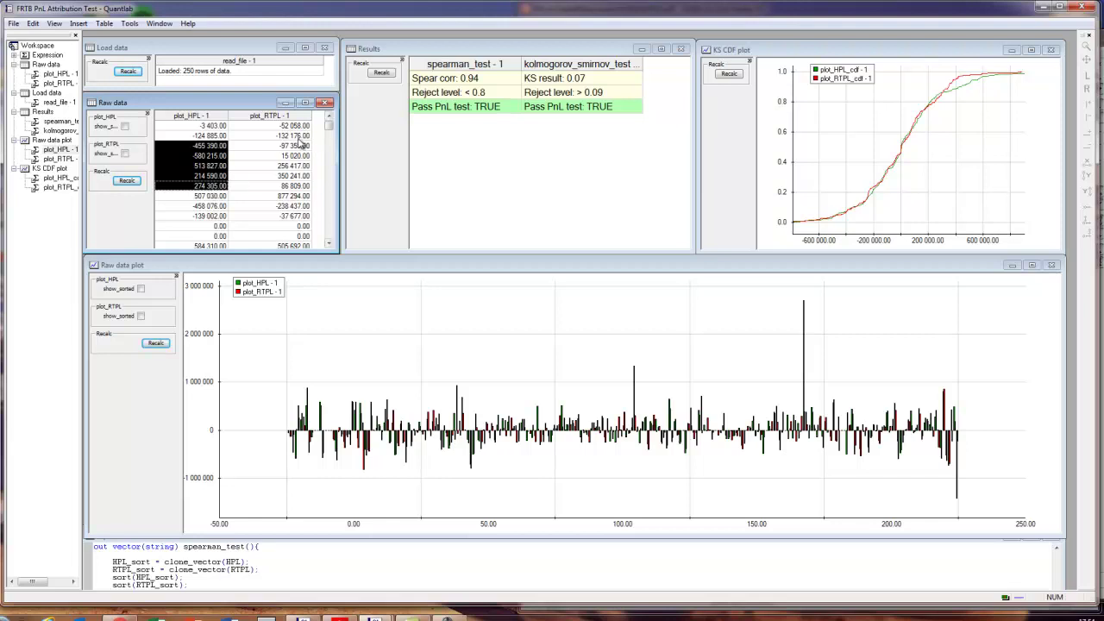
drag(293, 135, 295, 169)
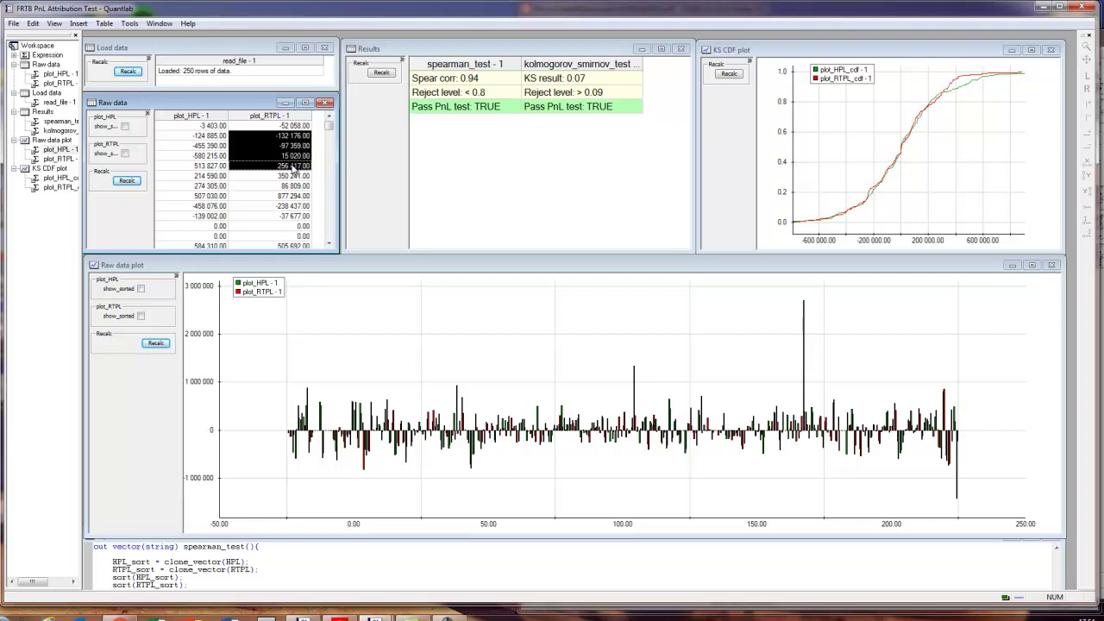
- Select raw-data rows -124 885.00 to 274 305.00 across the plot_HPL and plot_RTPL columns
click(194, 75)
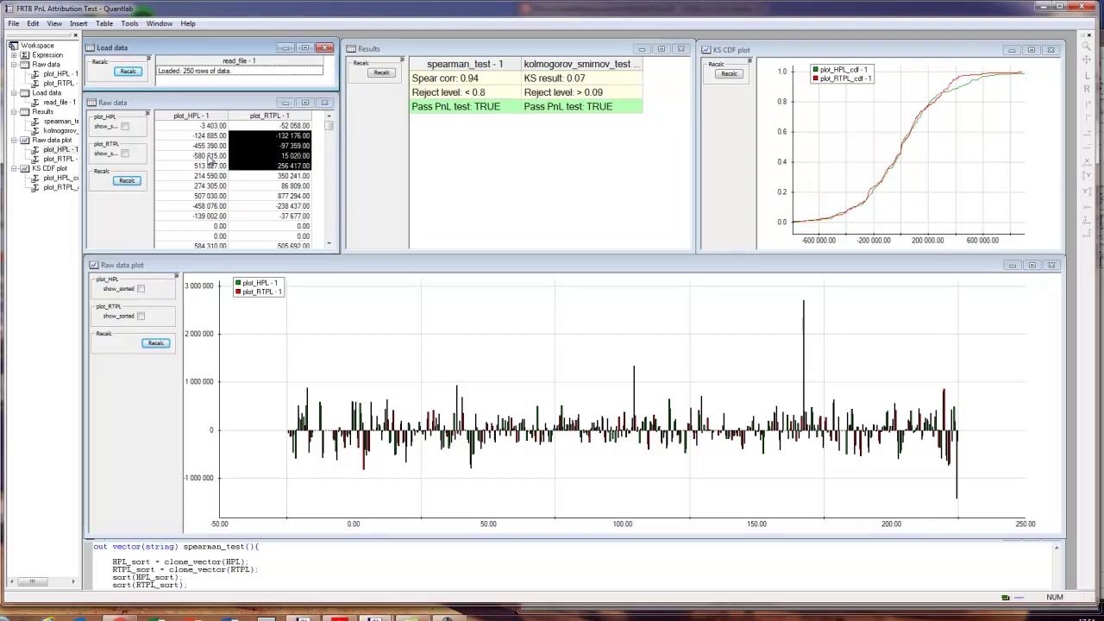
drag(210, 135, 208, 210)
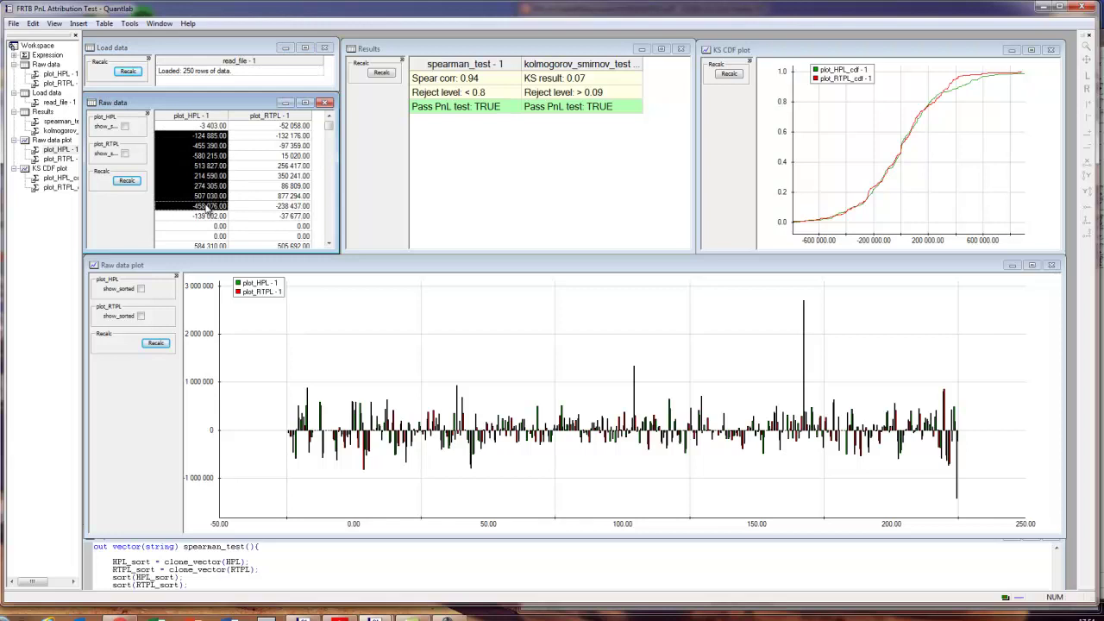
shift+click(208, 147)
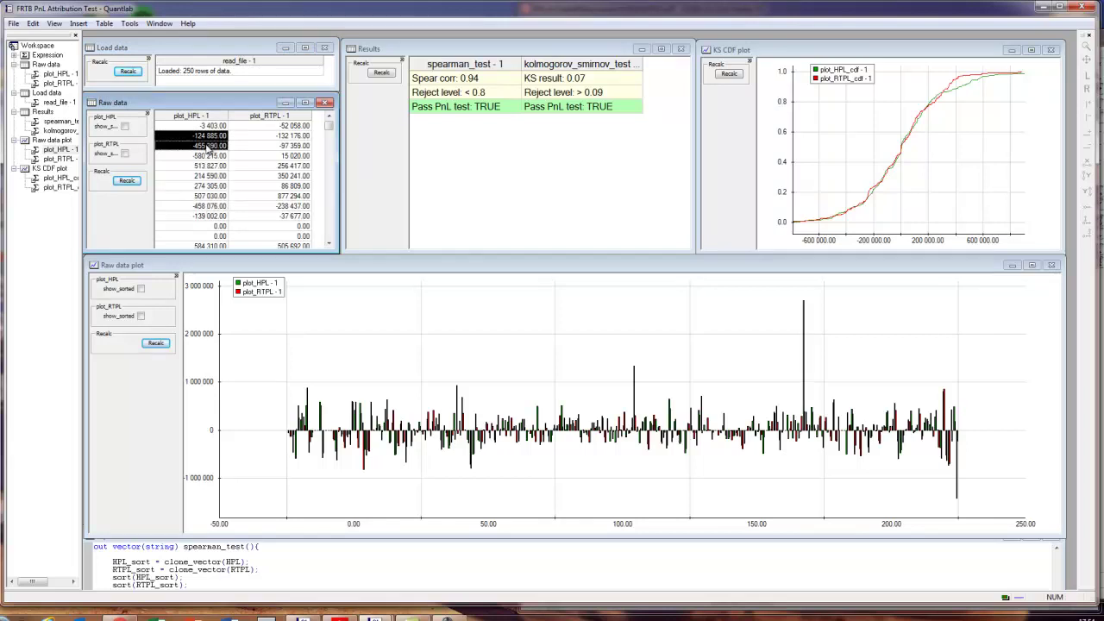
shift+click(208, 195)
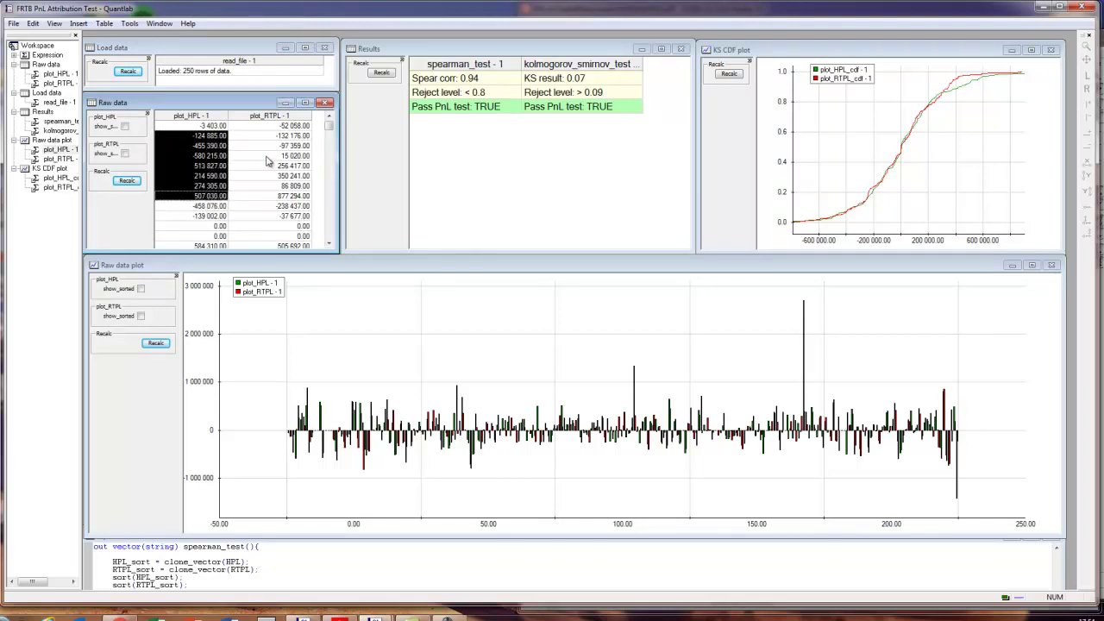
click(212, 147)
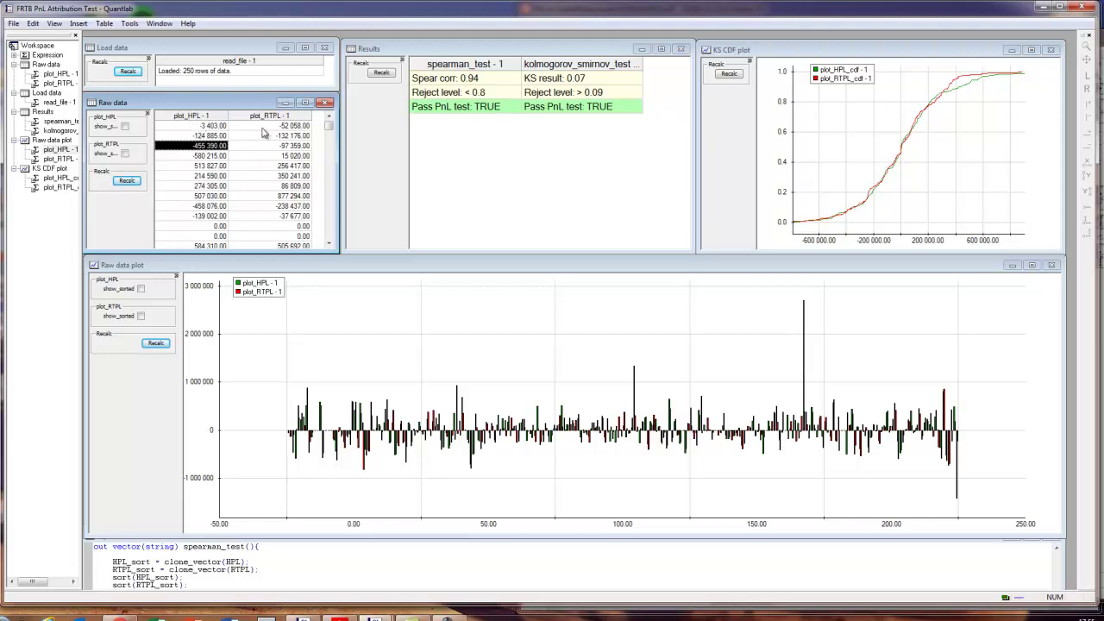
drag(216, 136, 251, 192)
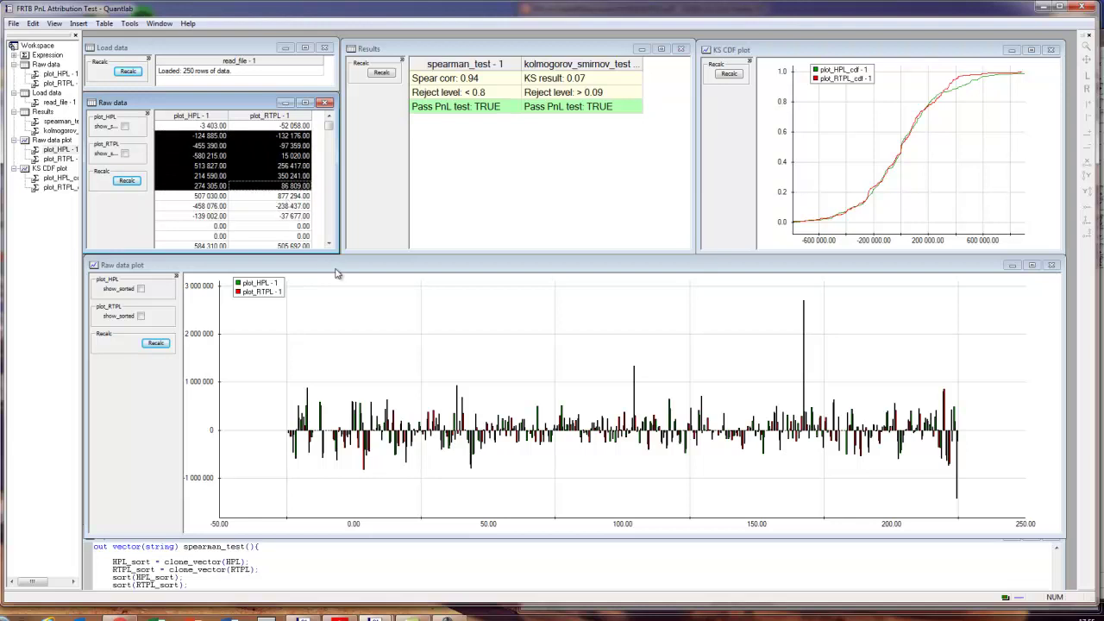
- Zoom into the raw data plot and briefly highlight the plot_HPL series
click(421, 328)
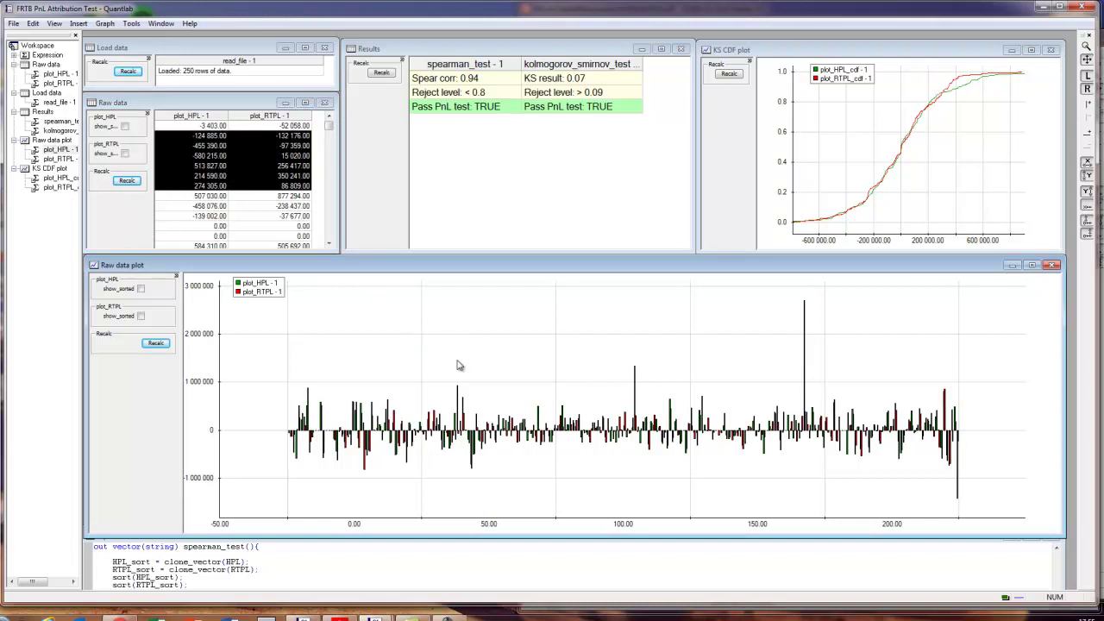
scroll(492, 444, up, 1)
scroll(515, 437, up, 2)
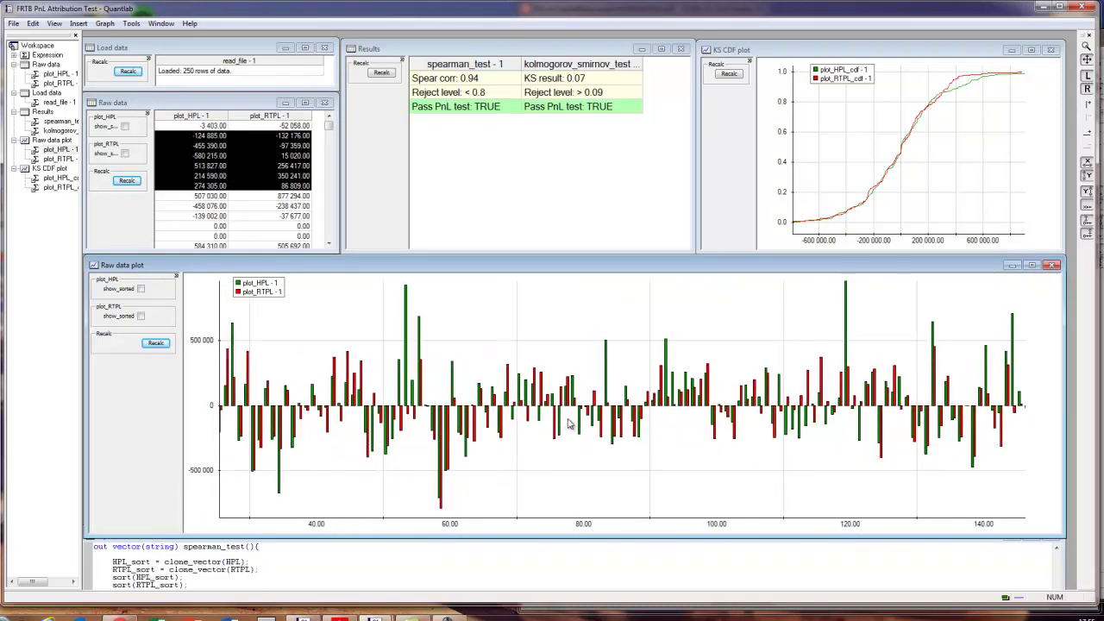
click(262, 293)
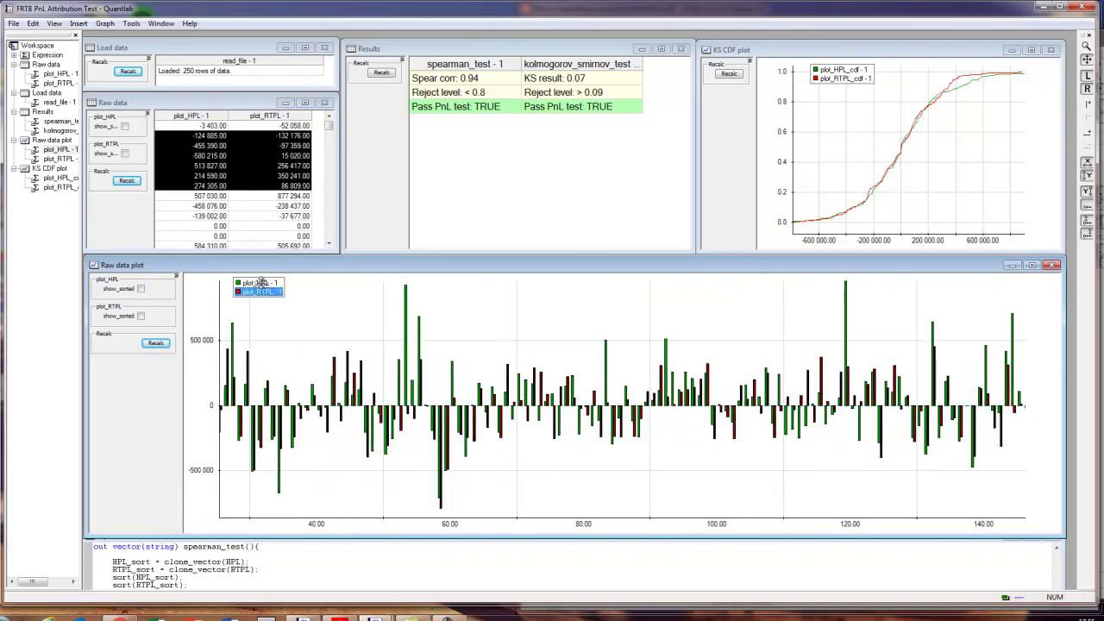
click(263, 283)
click(518, 350)
scroll(535, 341, down, 3)
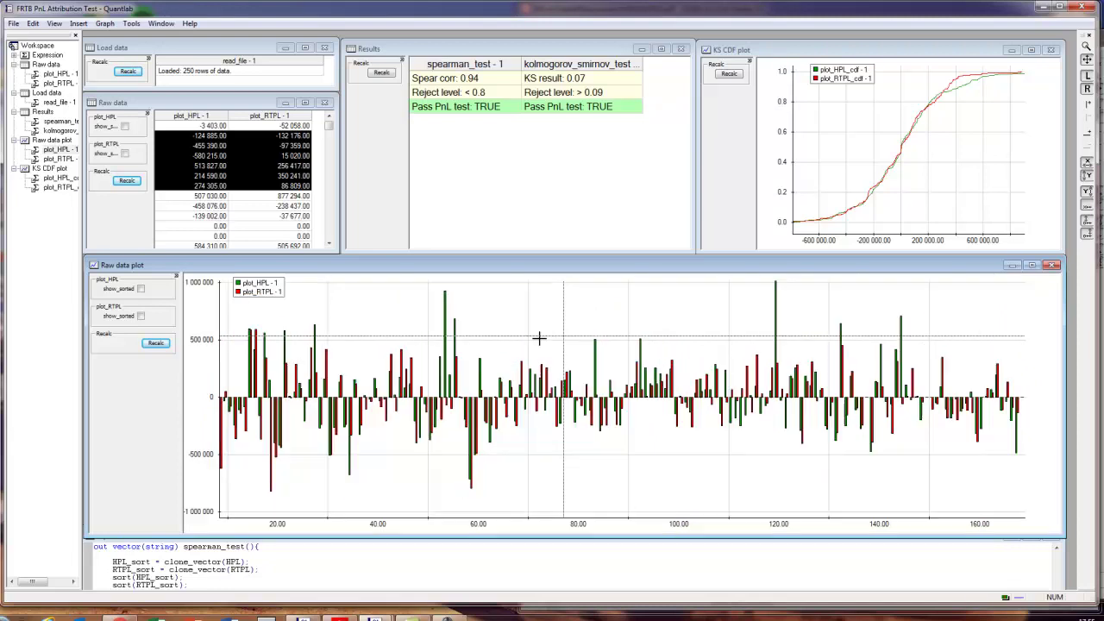
scroll(449, 332, down, 3)
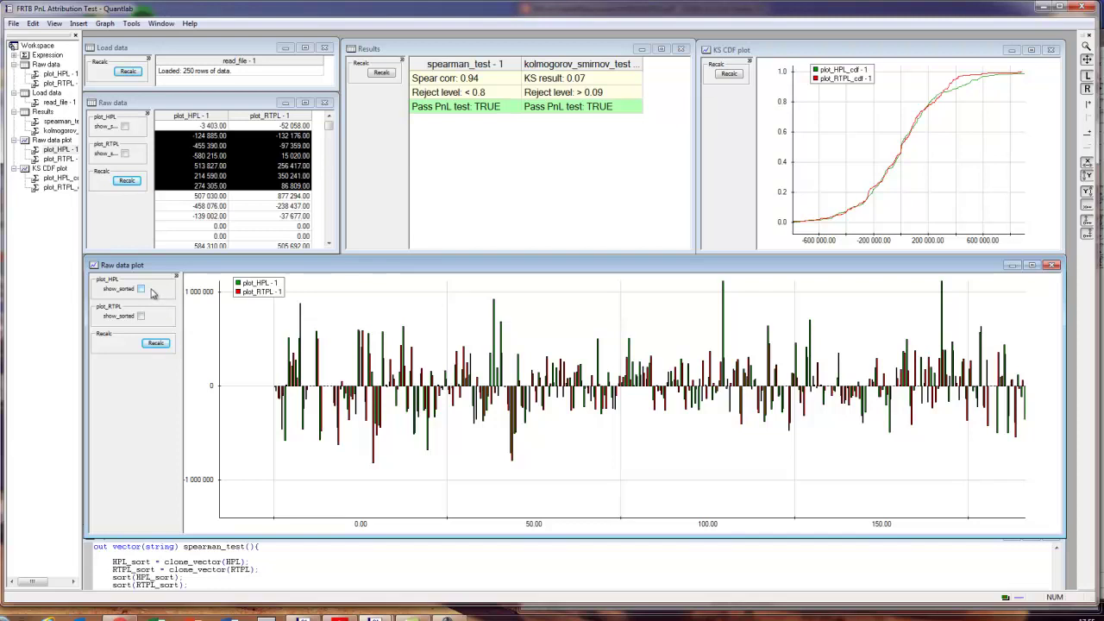
- Redraw the plot with plot_HPL and plot_RTPL sorted, then restore the original time order
click(152, 290)
click(152, 316)
click(155, 344)
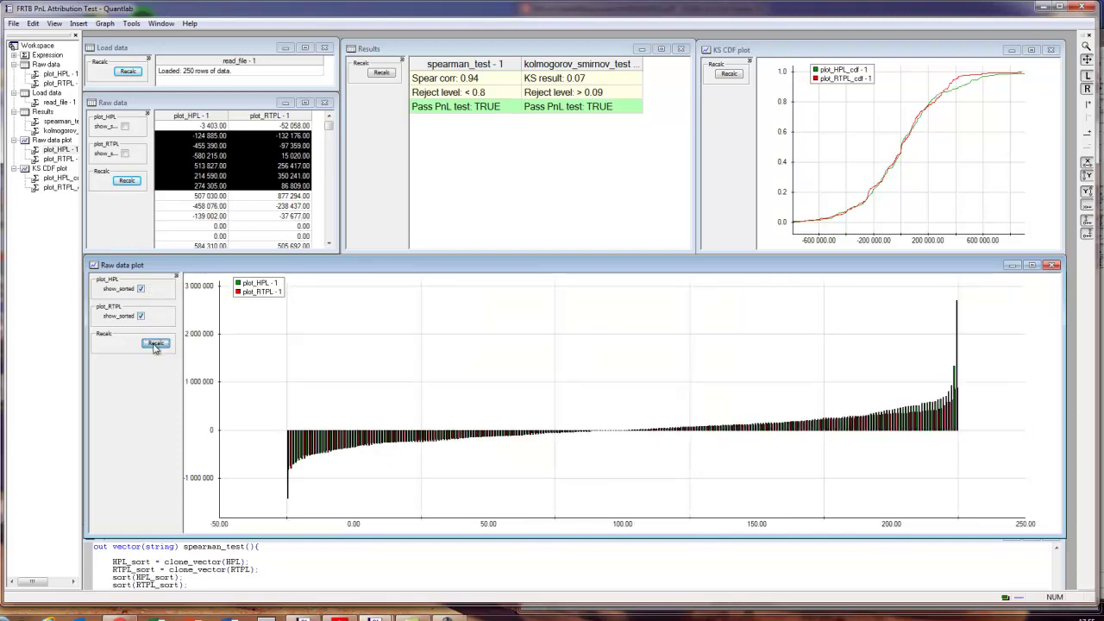
scroll(340, 457, up, 5)
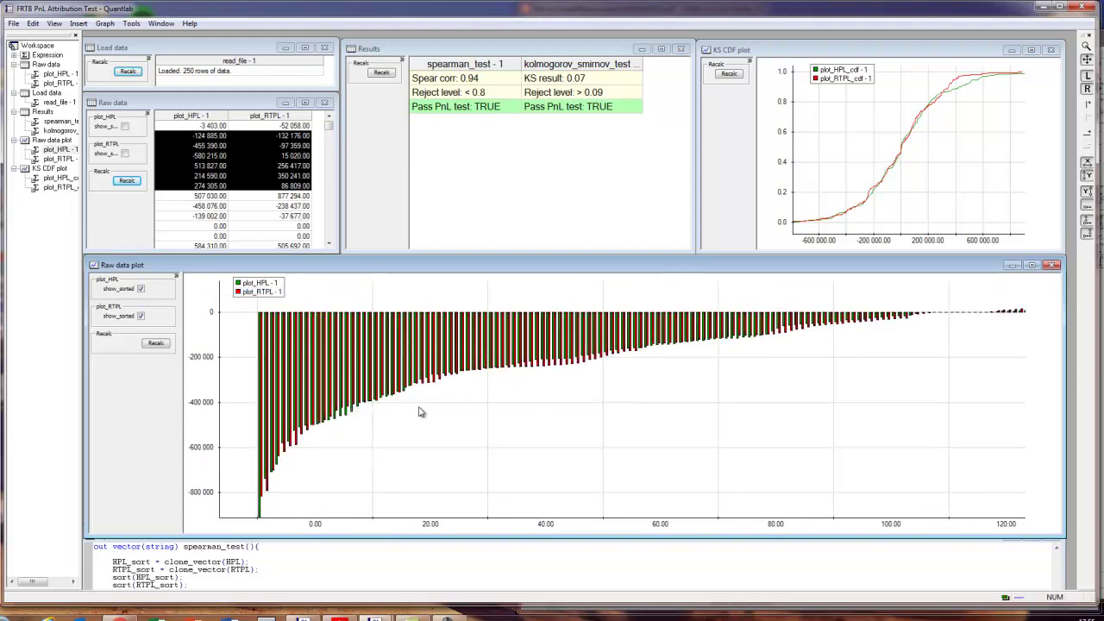
scroll(698, 402, down, 4)
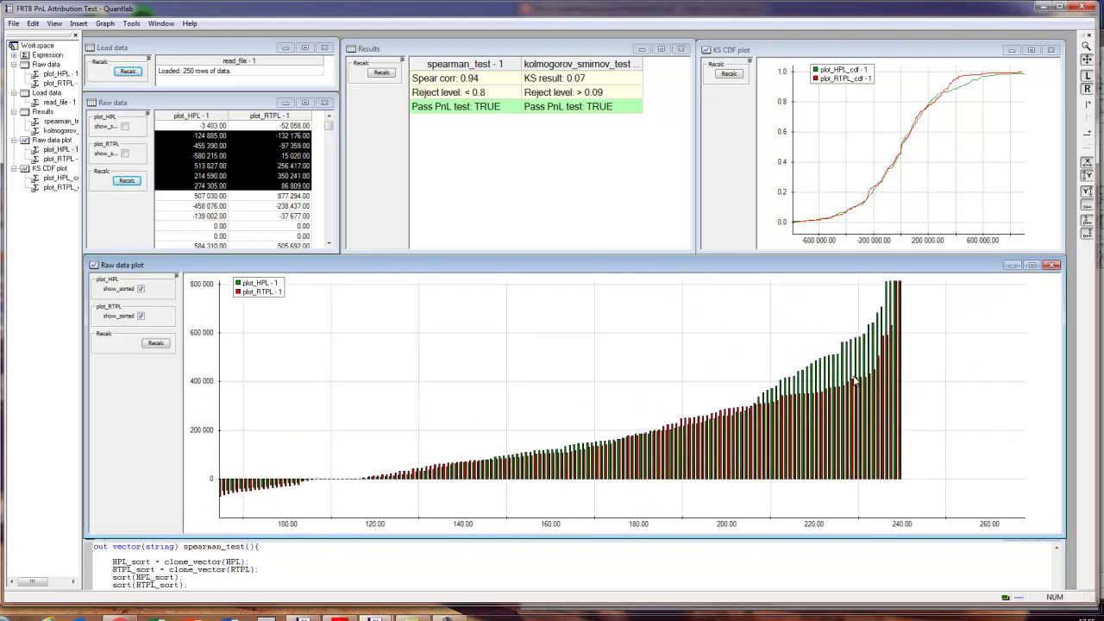
scroll(705, 357, down, 3)
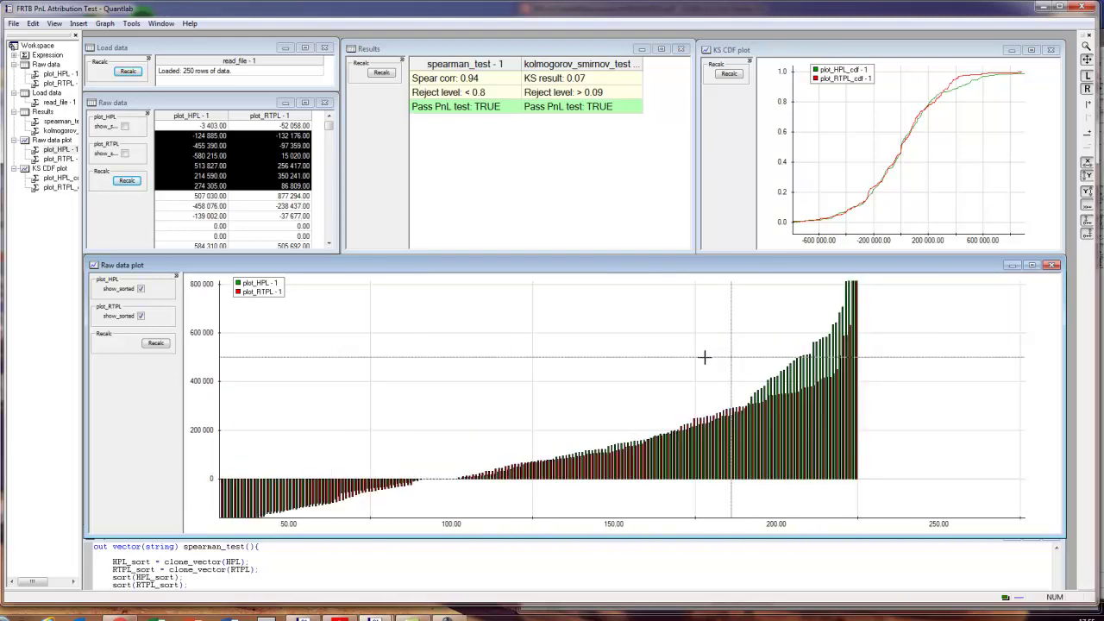
click(141, 289)
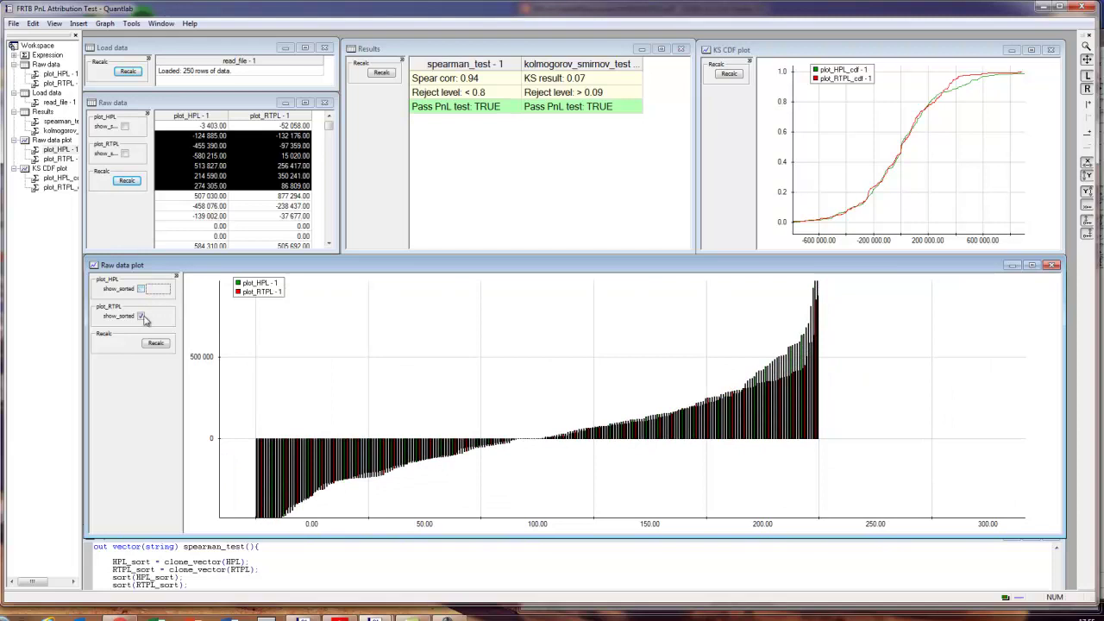
click(142, 316)
click(155, 343)
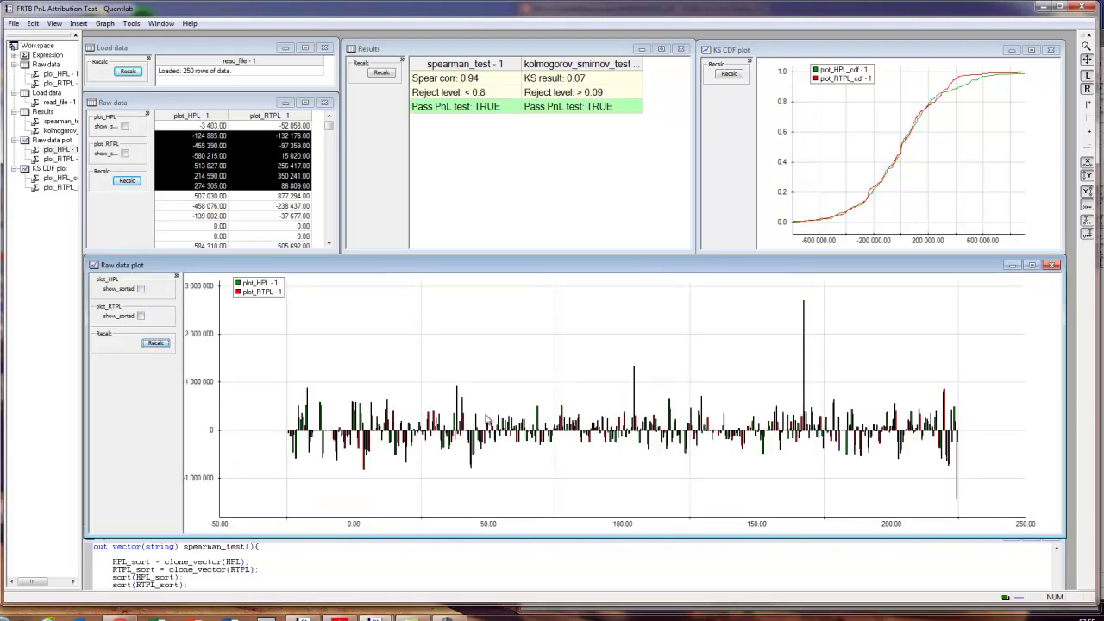
- Compare the Spearman correlation result 0.94 against its < 0.8 reject level
click(445, 81)
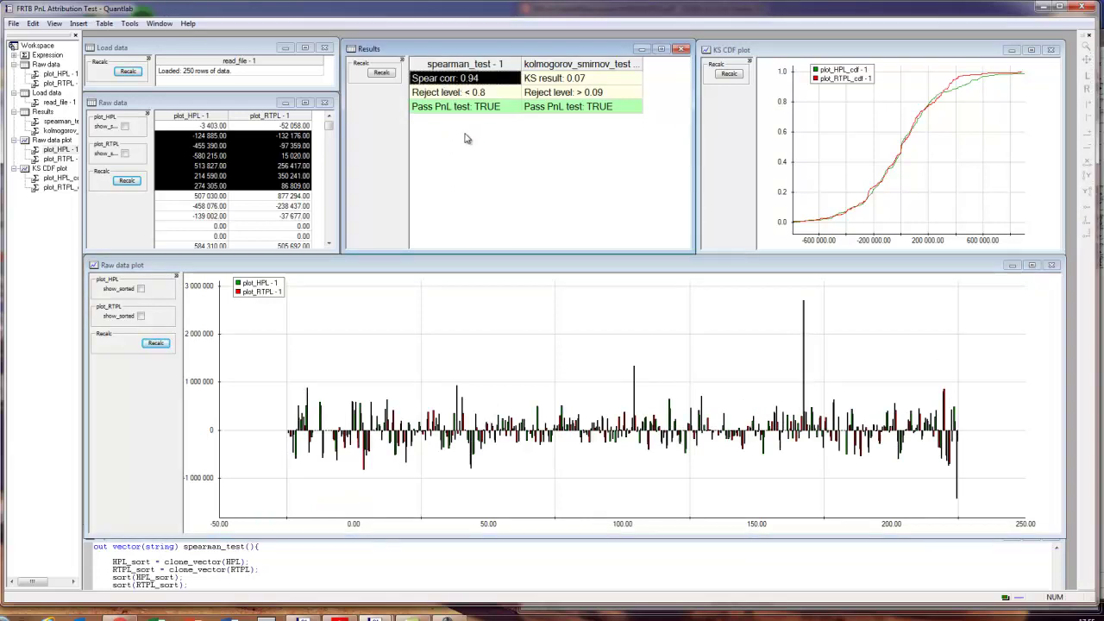
click(471, 93)
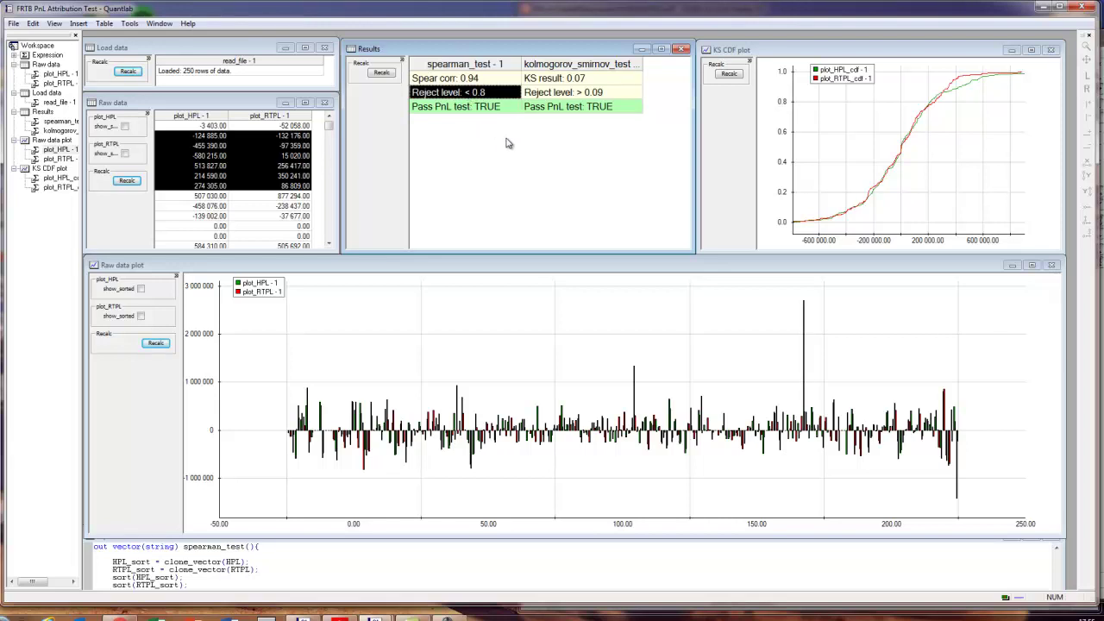
key(alt+Tab)
key(alt+Tab)
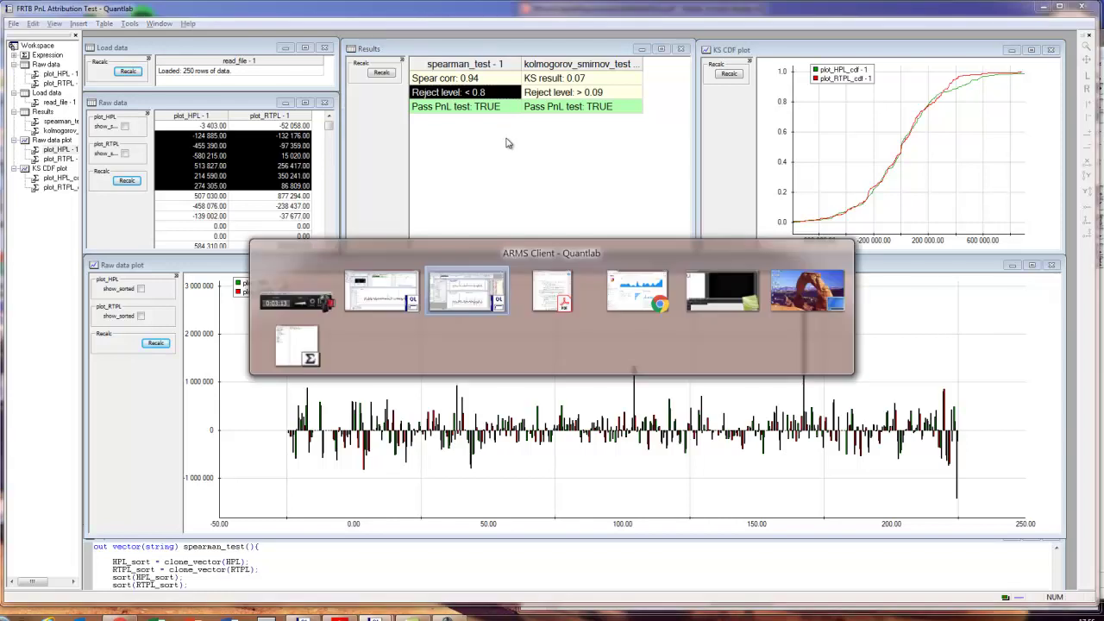
- Highlight the 0.80 Spearman amber-zone threshold in the PDF's Table 2, then return to Quantlab
key(alt+Tab)
key(alt+Tab)
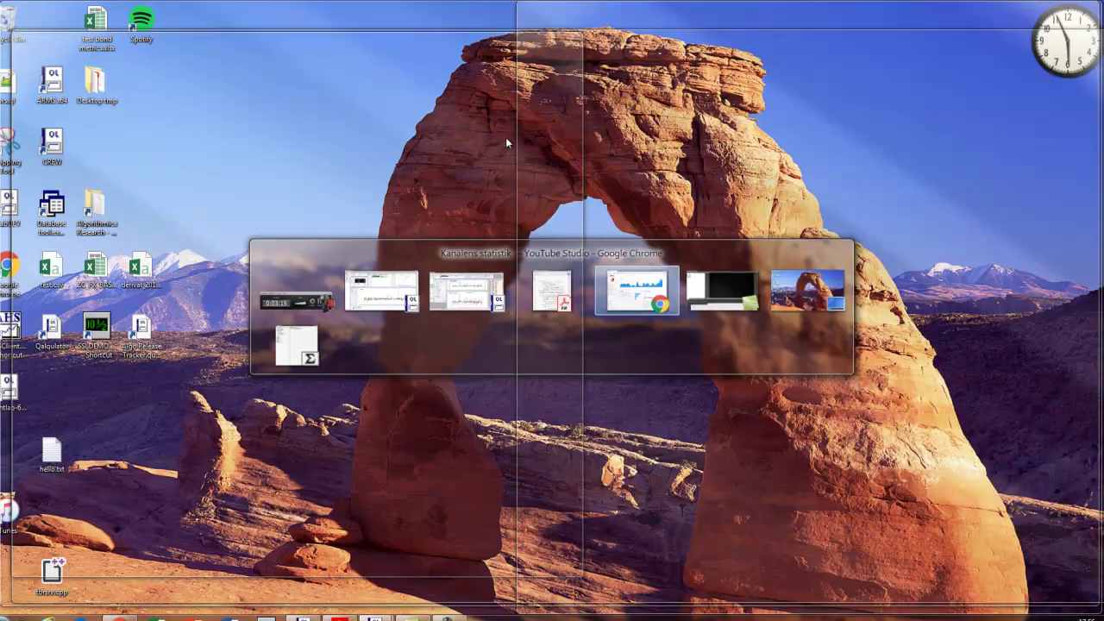
key(Escape)
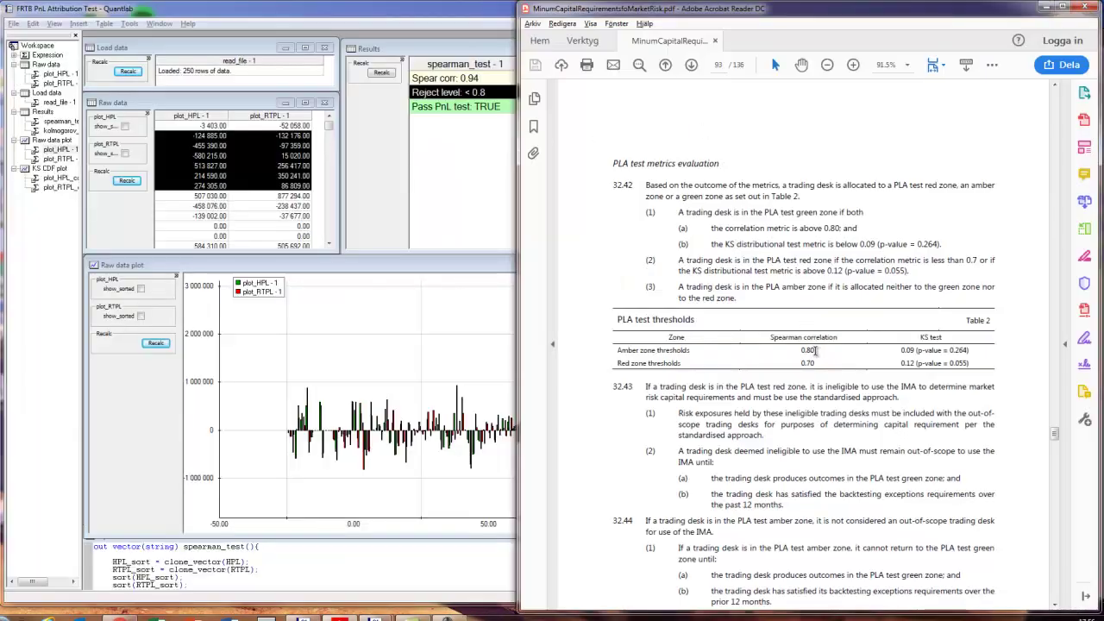
double_click(815, 351)
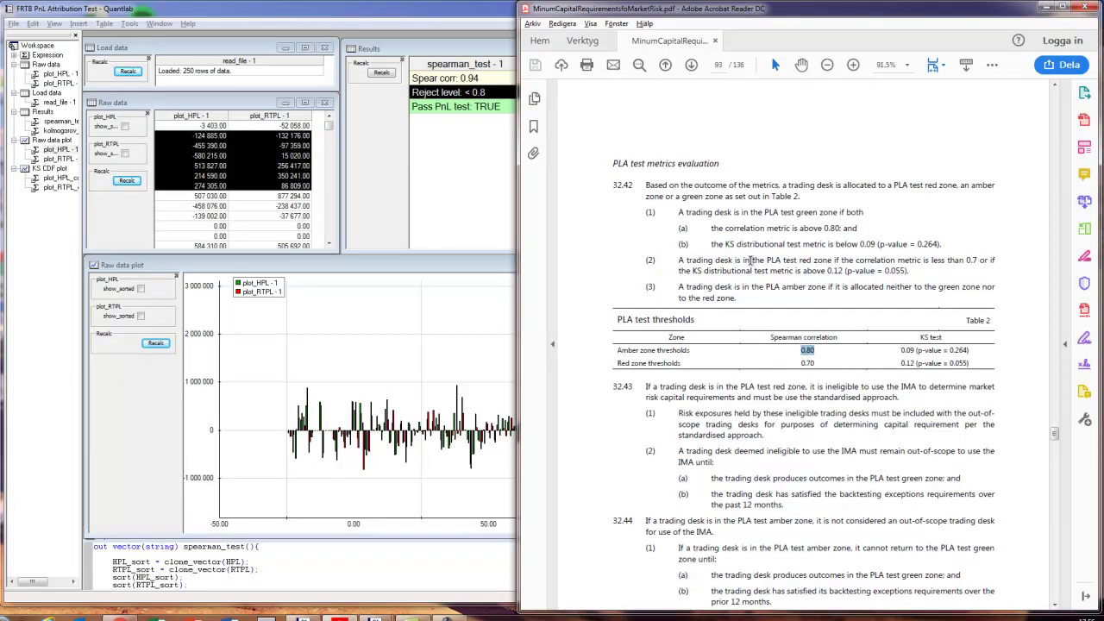
click(460, 162)
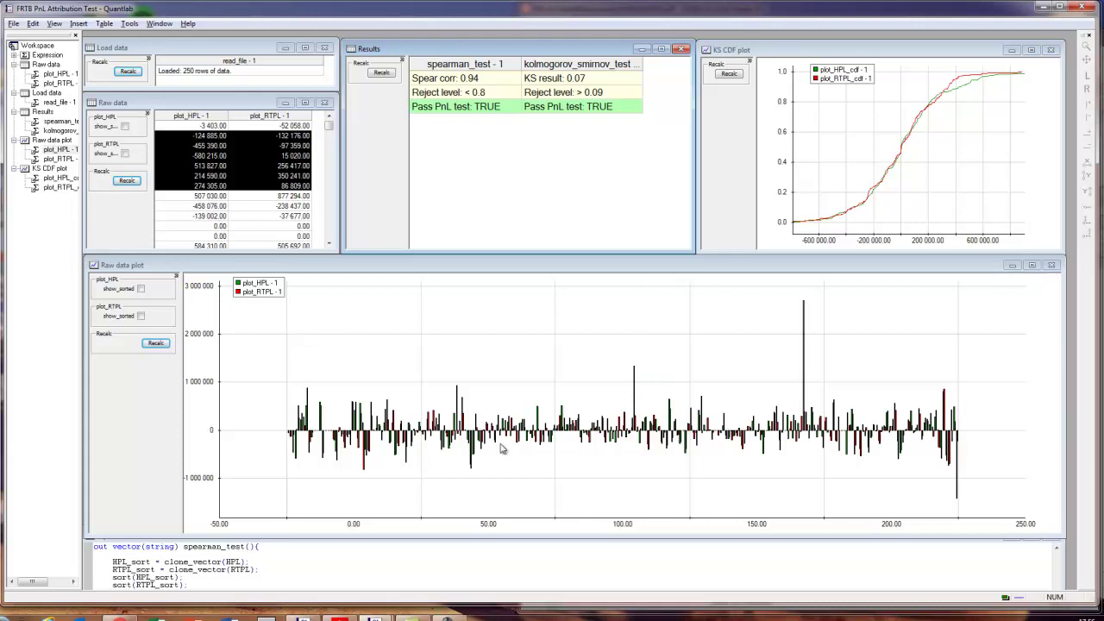
- Zoom and enlarge the KS CDF plot, and clear the raw-data row selection
click(858, 138)
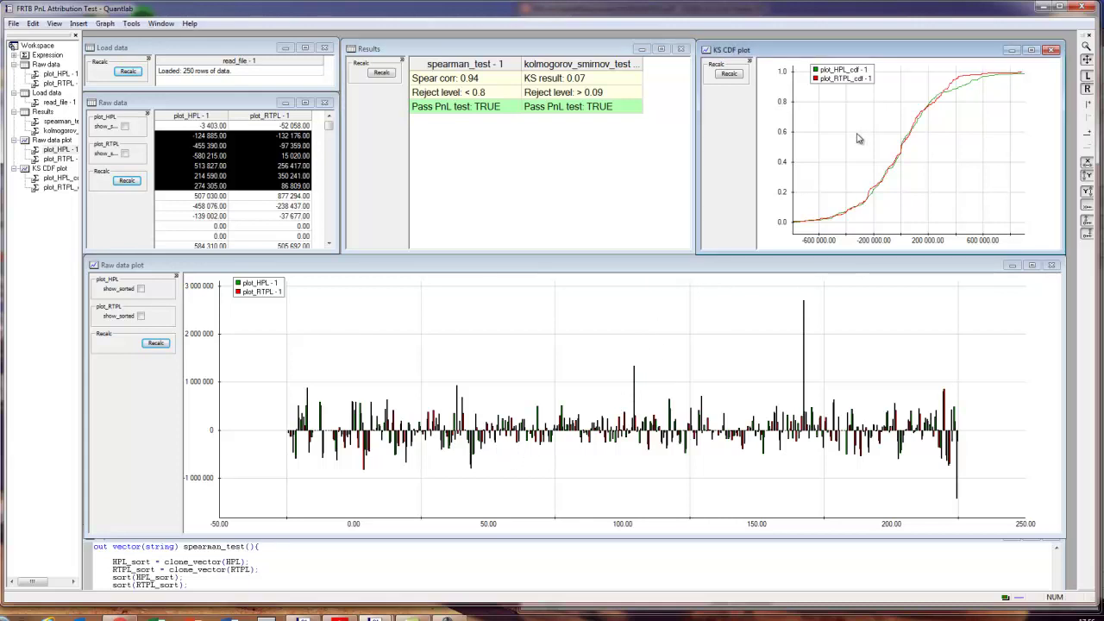
scroll(871, 172, down, 2)
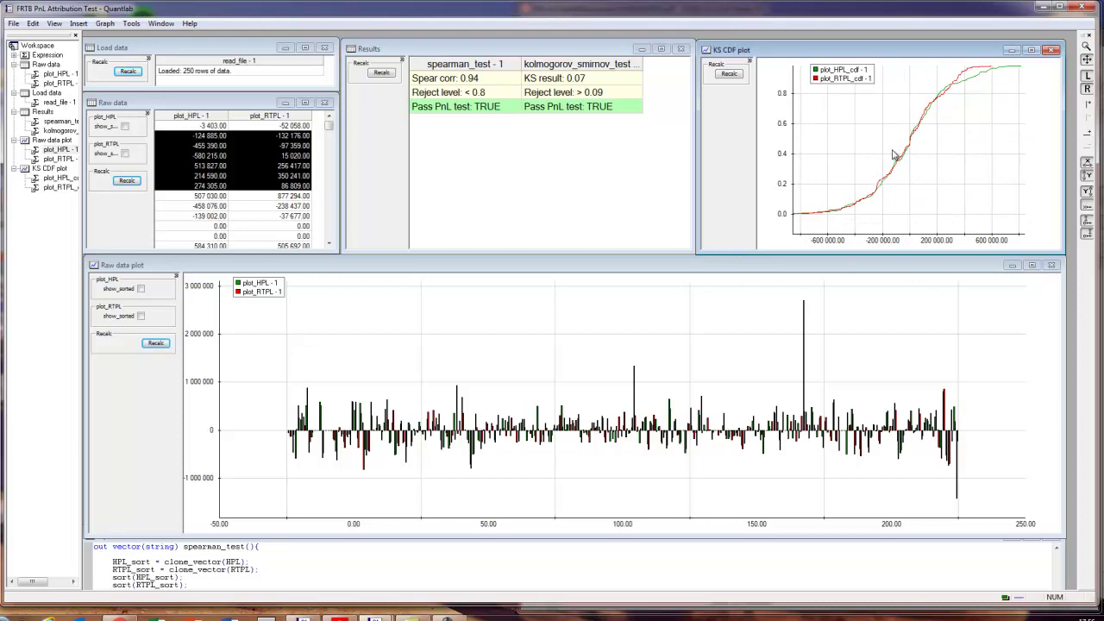
scroll(897, 143, up, 3)
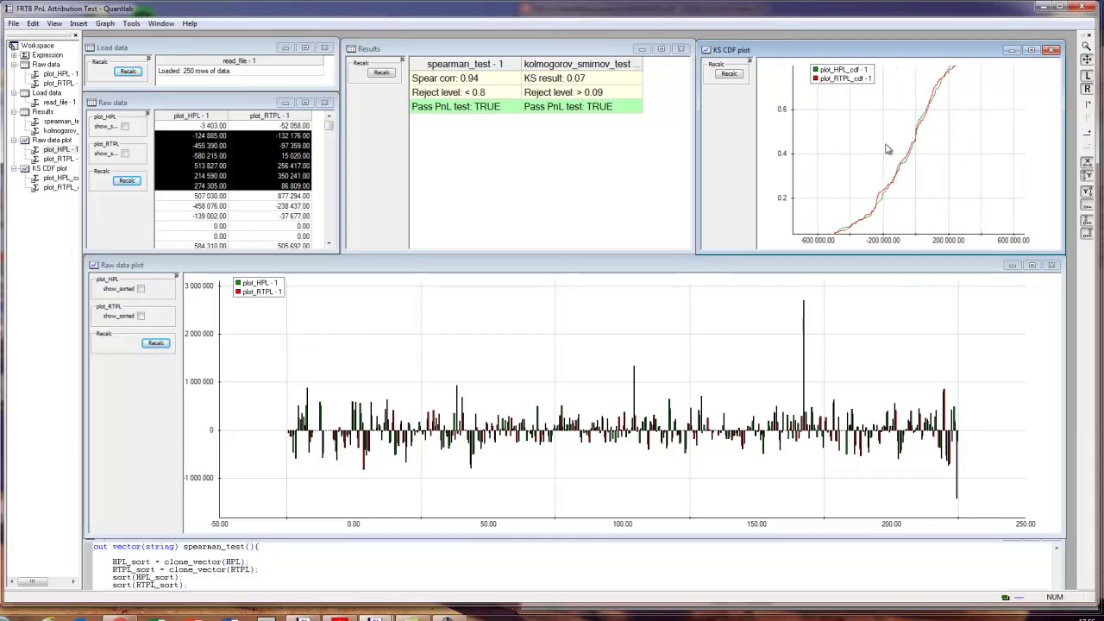
drag(697, 253, 409, 417)
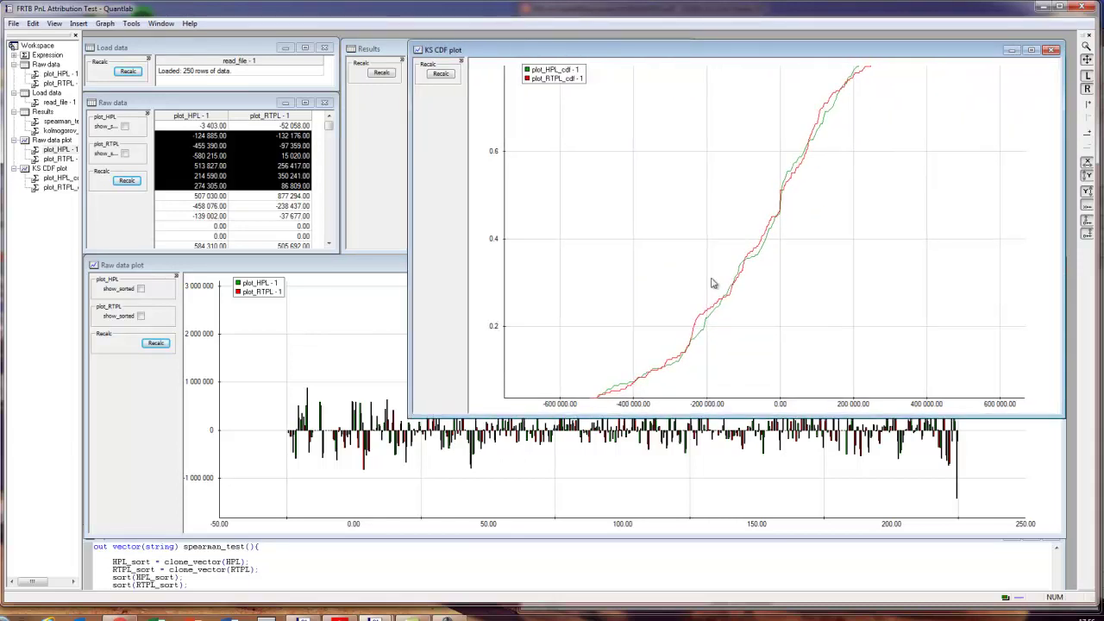
scroll(763, 257, down, 3)
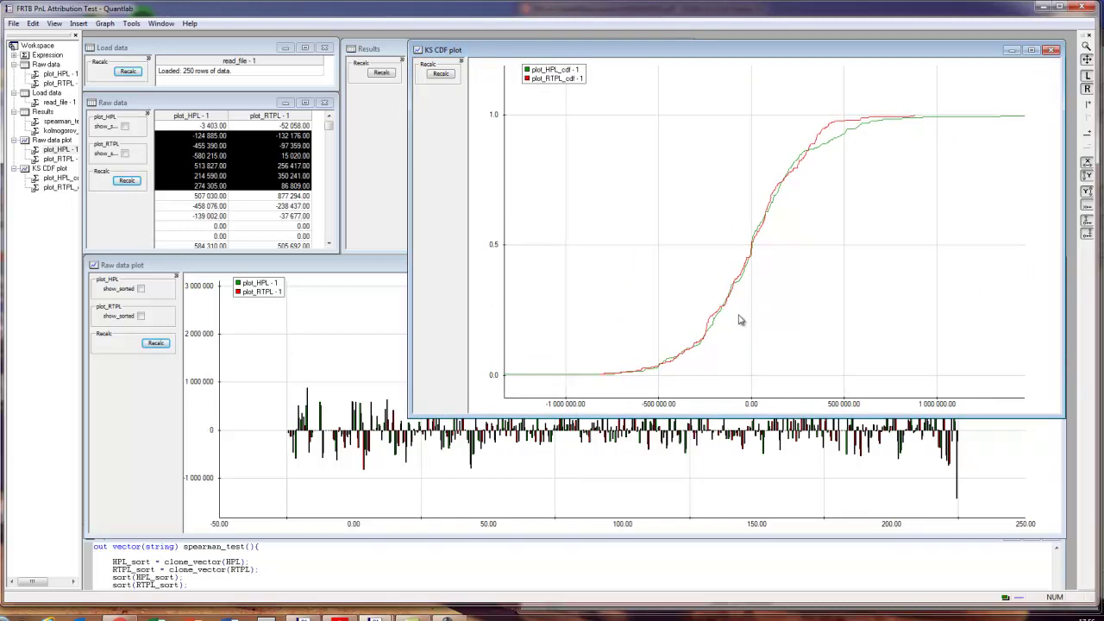
click(207, 158)
click(269, 159)
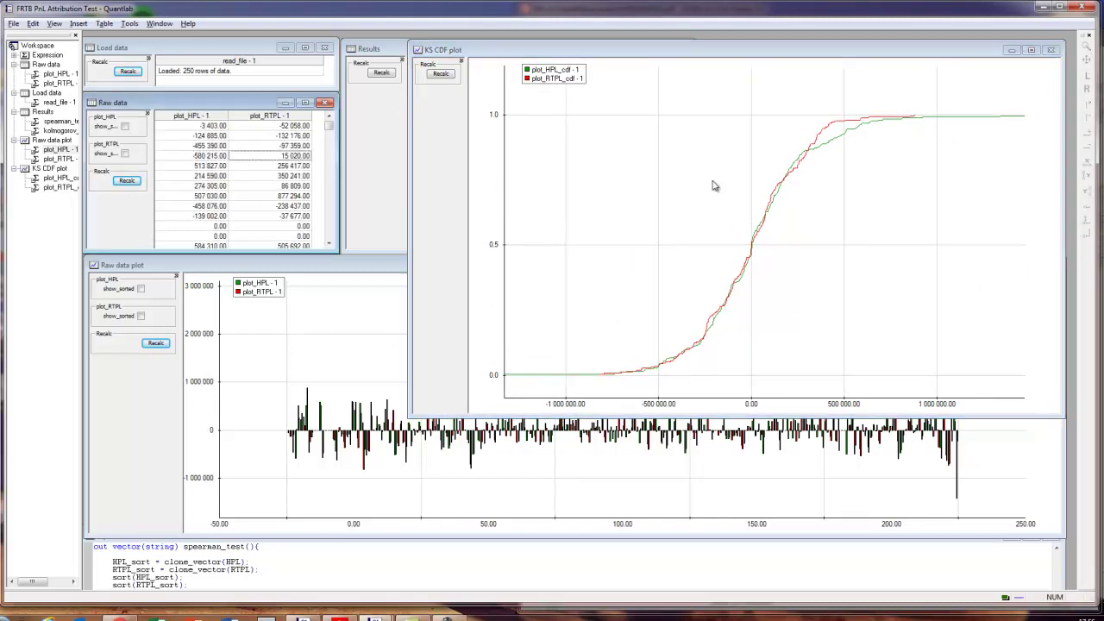
- Inspect the diverging HPL and RTPL CDF tails, shrink the plot, and select the KS reject level > 0.09
click(665, 353)
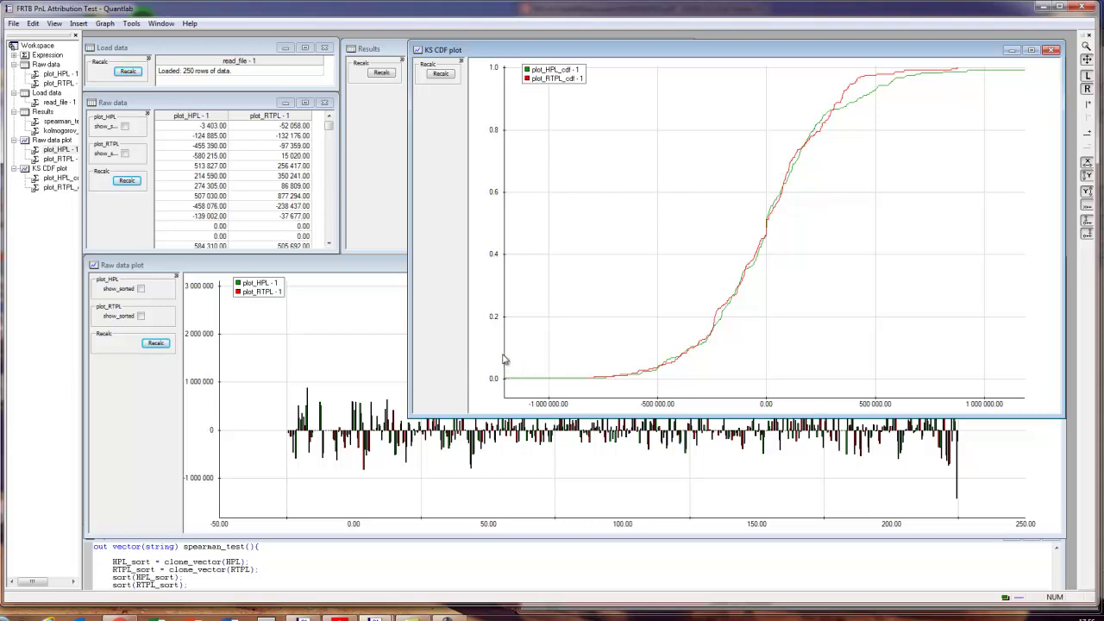
drag(860, 143, 824, 163)
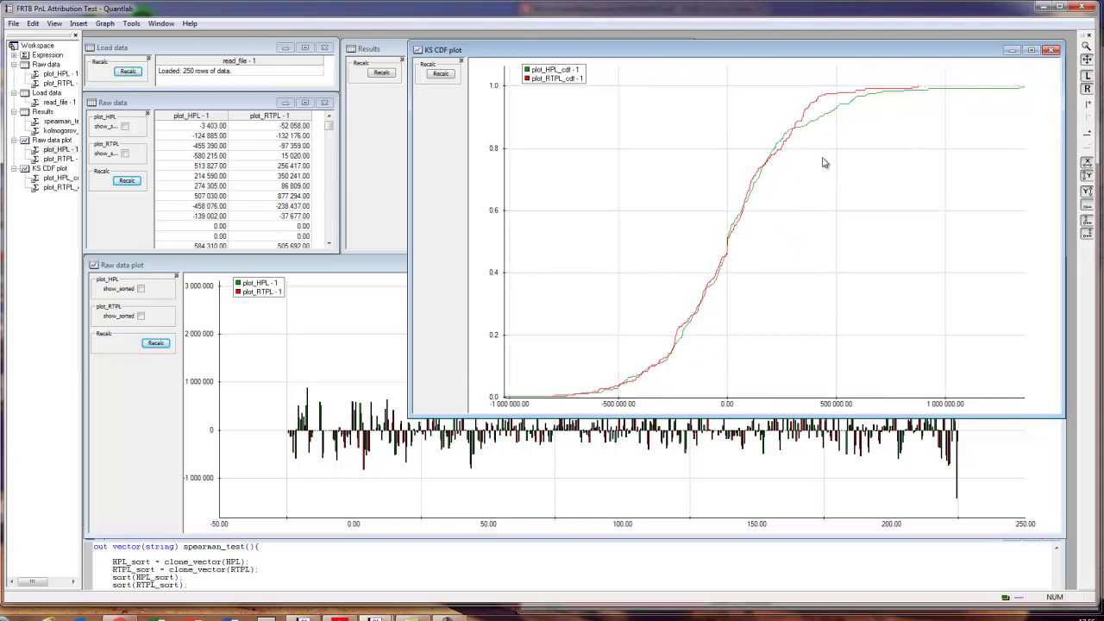
click(682, 333)
click(683, 333)
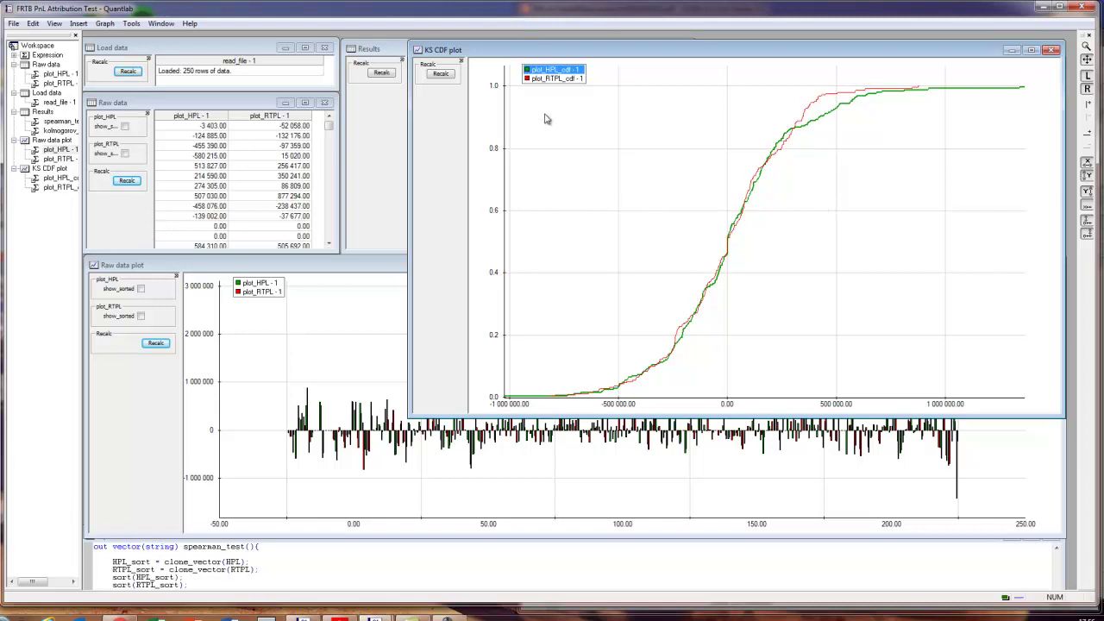
double_click(427, 50)
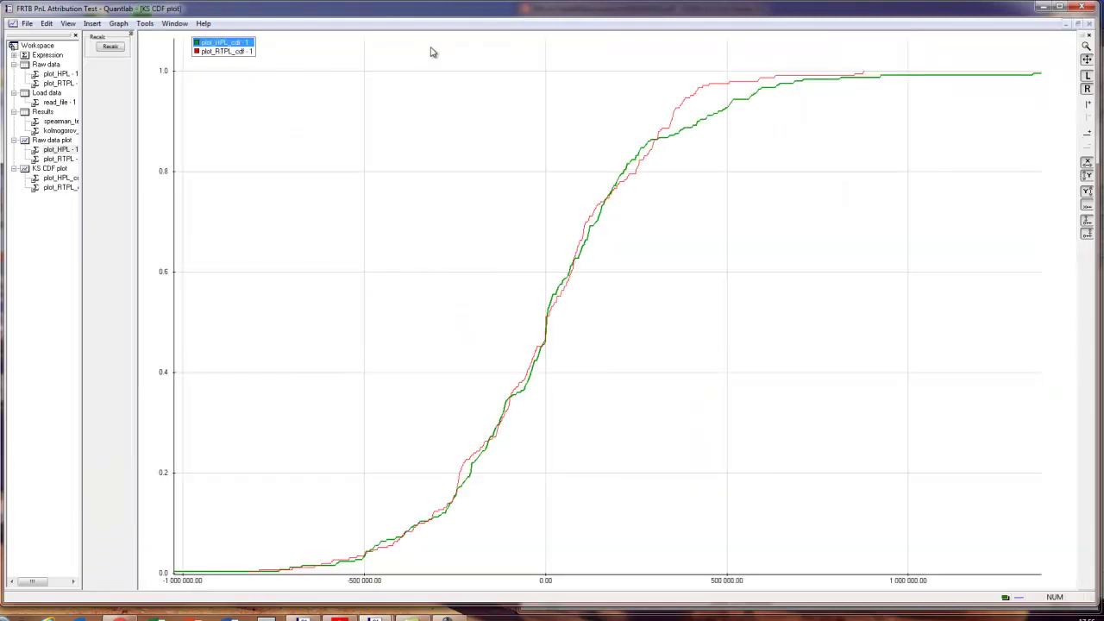
click(1078, 23)
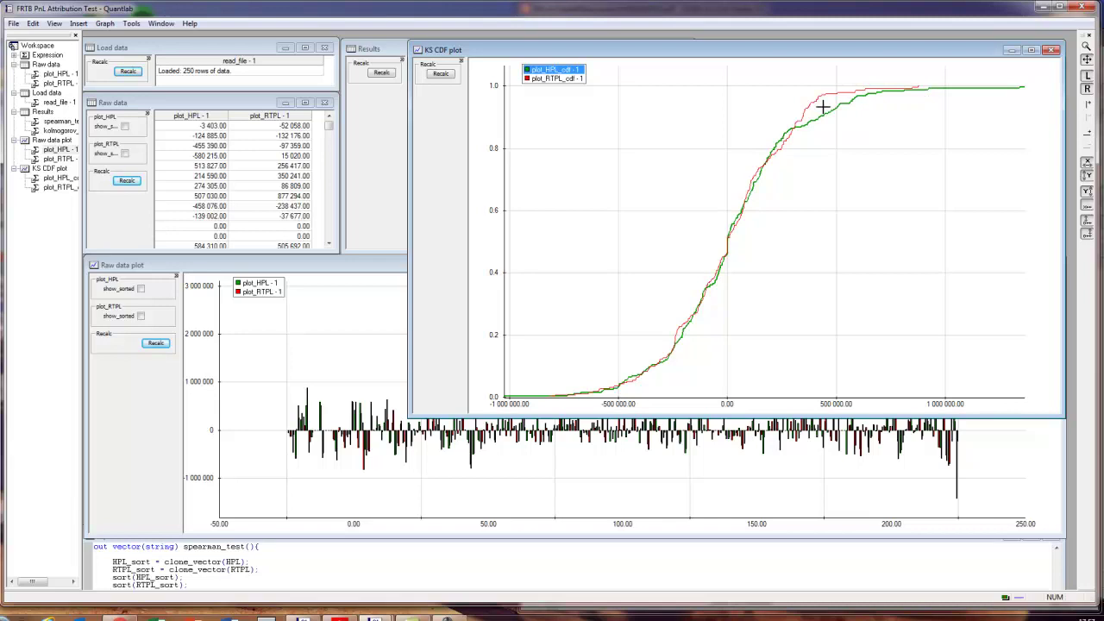
scroll(823, 105, up, 3)
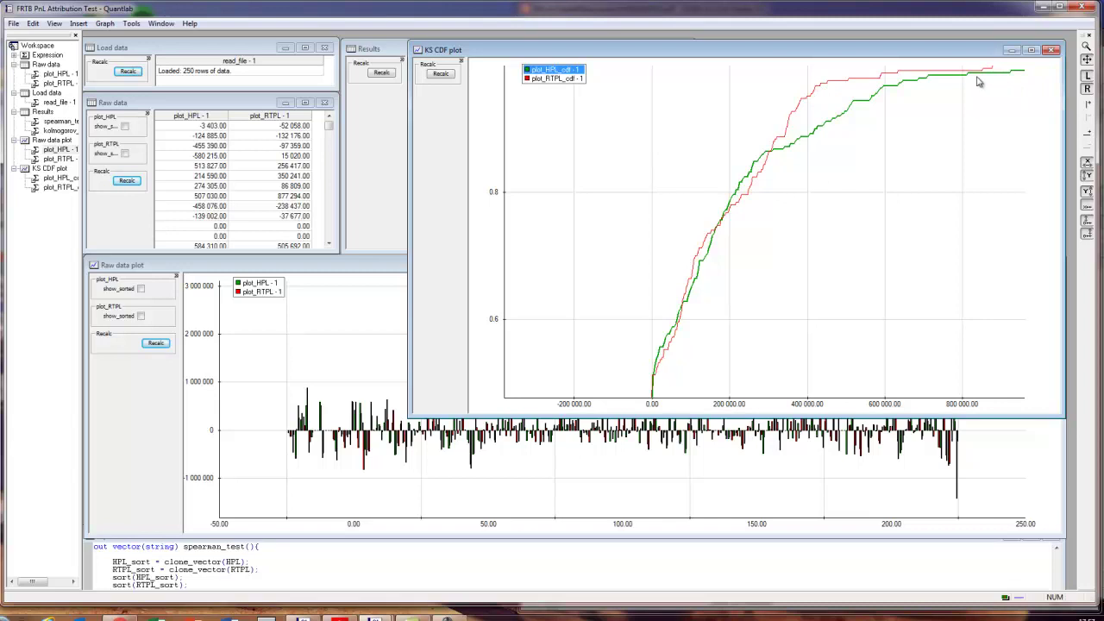
drag(413, 415, 668, 256)
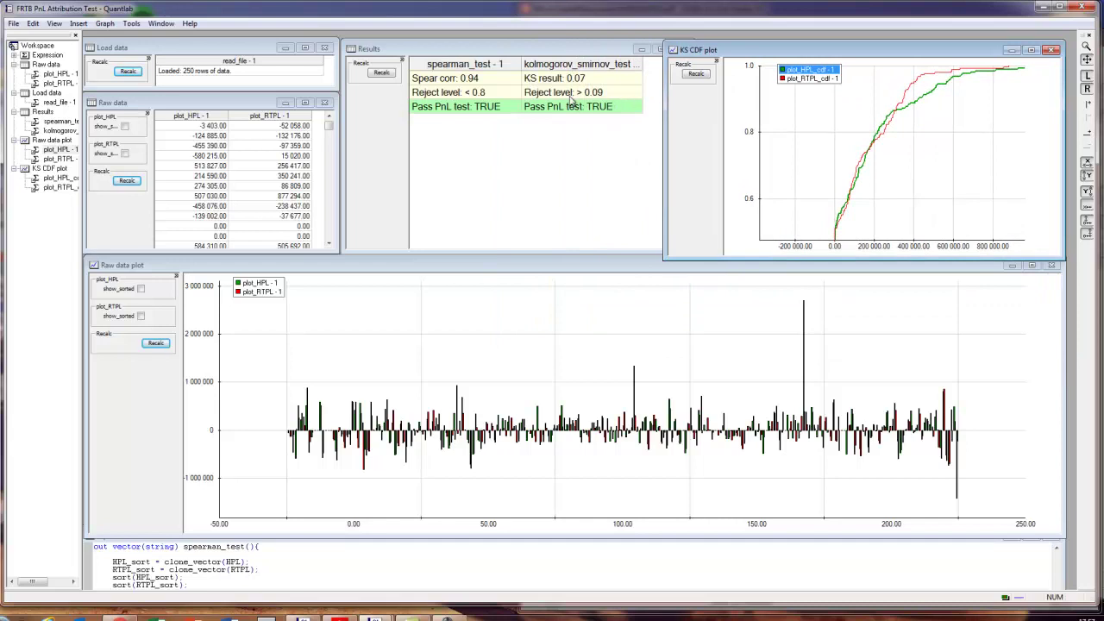
click(556, 101)
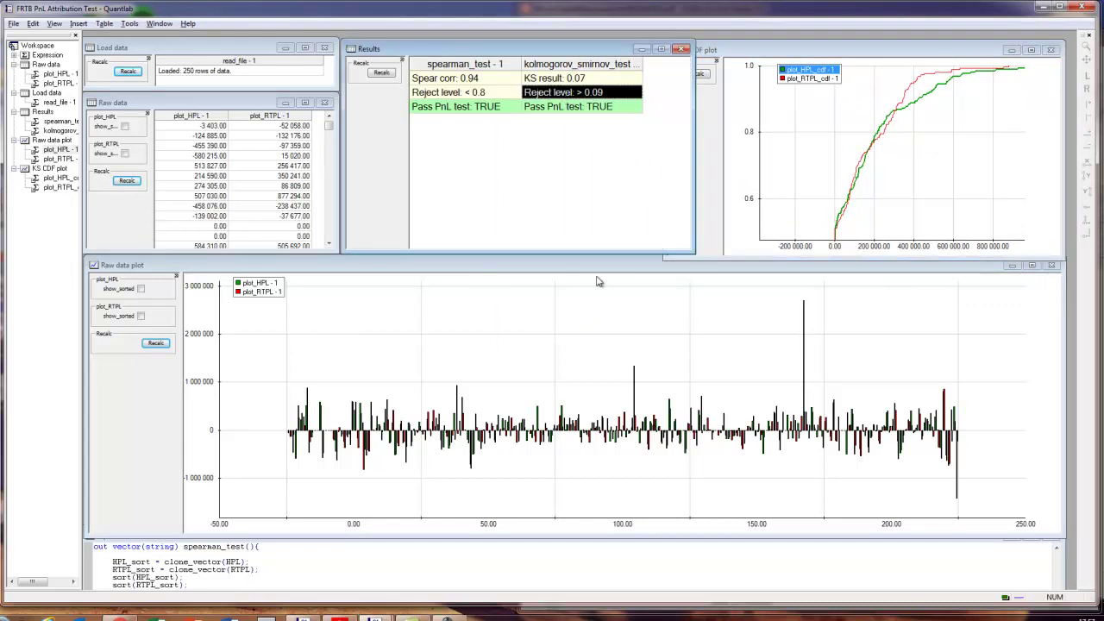
- Move the PDF's Table 2 selection from 0.80 to the 0.09 KS-test amber threshold
key(alt+Tab)
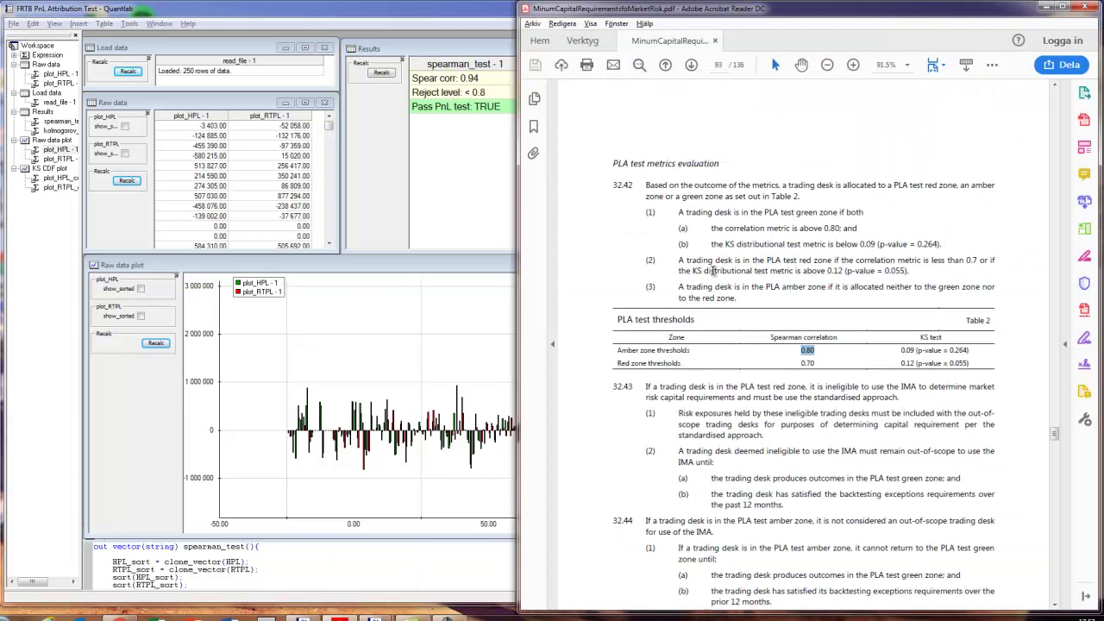
click(949, 352)
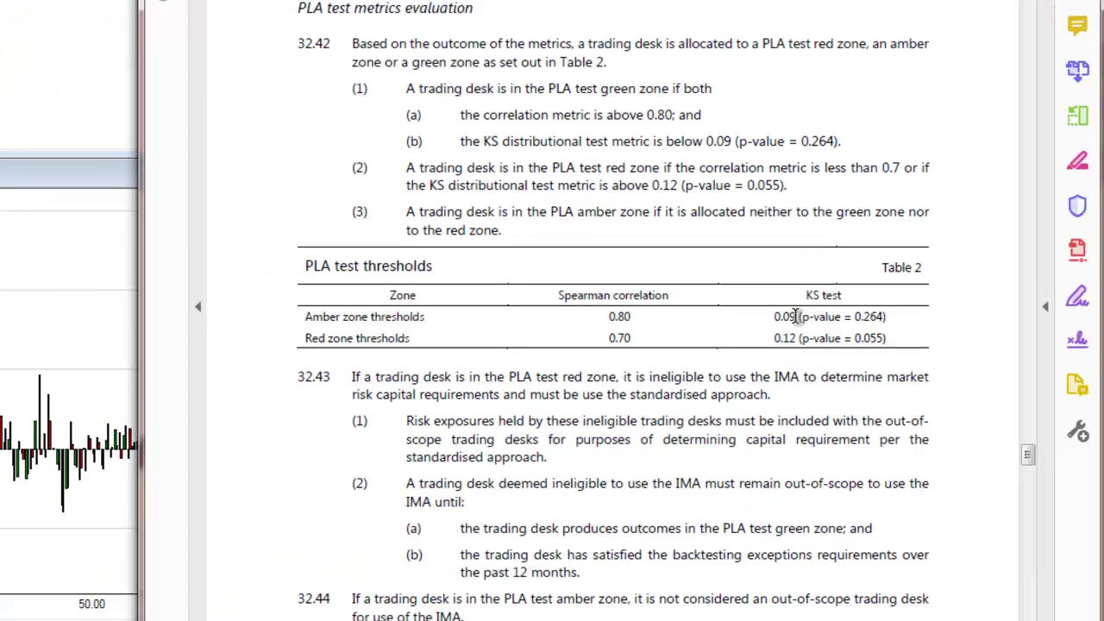
double_click(911, 350)
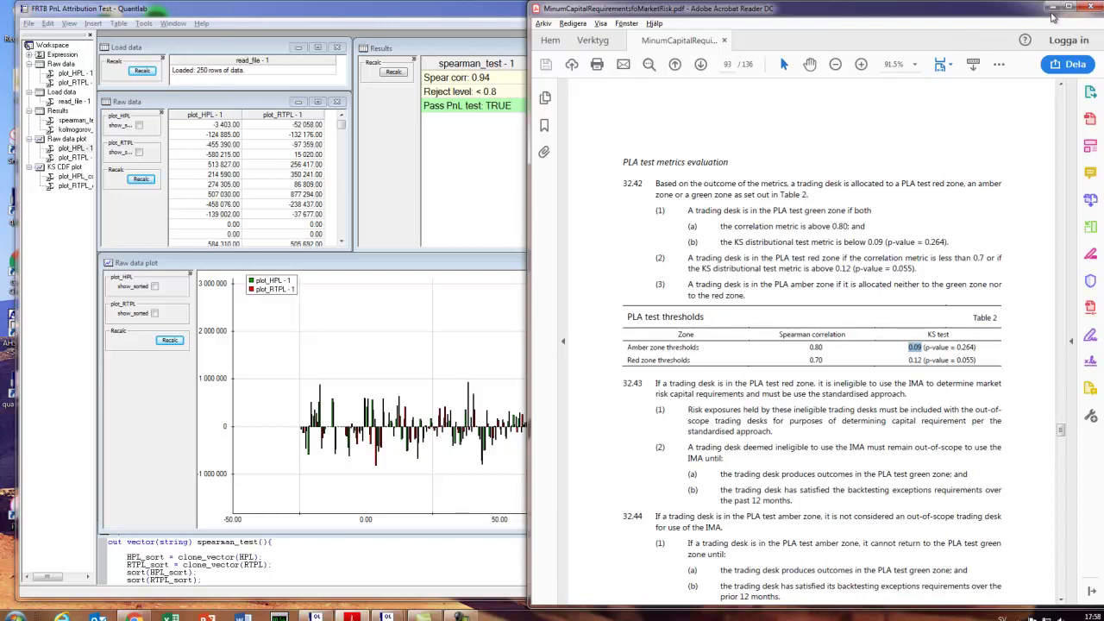
- Zoom the CDF plot toward the upper tail and compare KS 0.07 with its > 0.09 reject level
click(1053, 12)
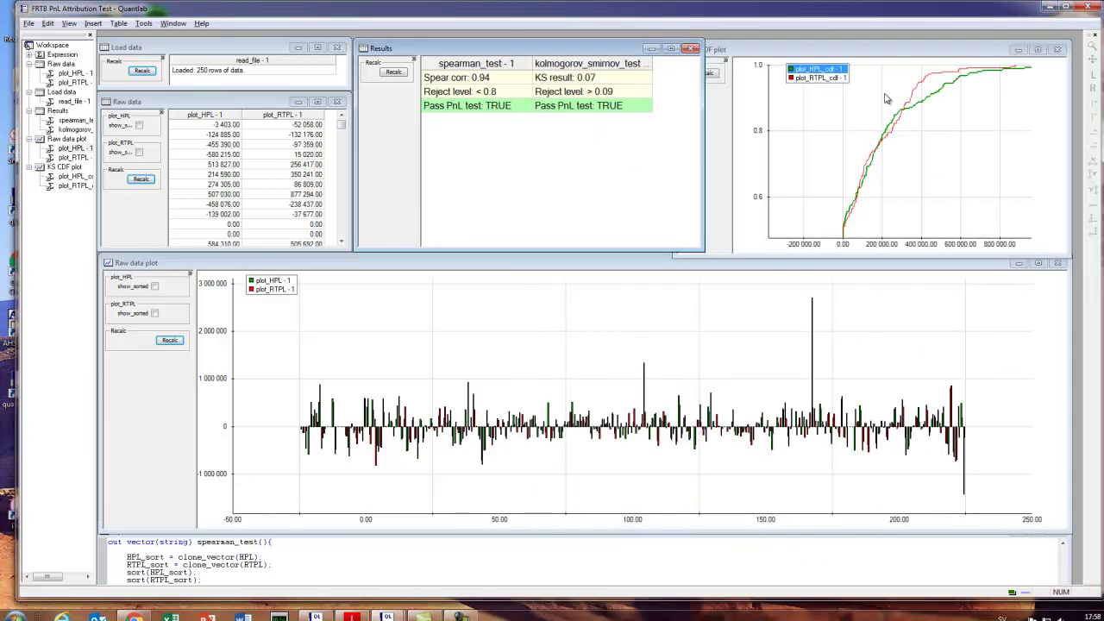
scroll(935, 90, up, 2)
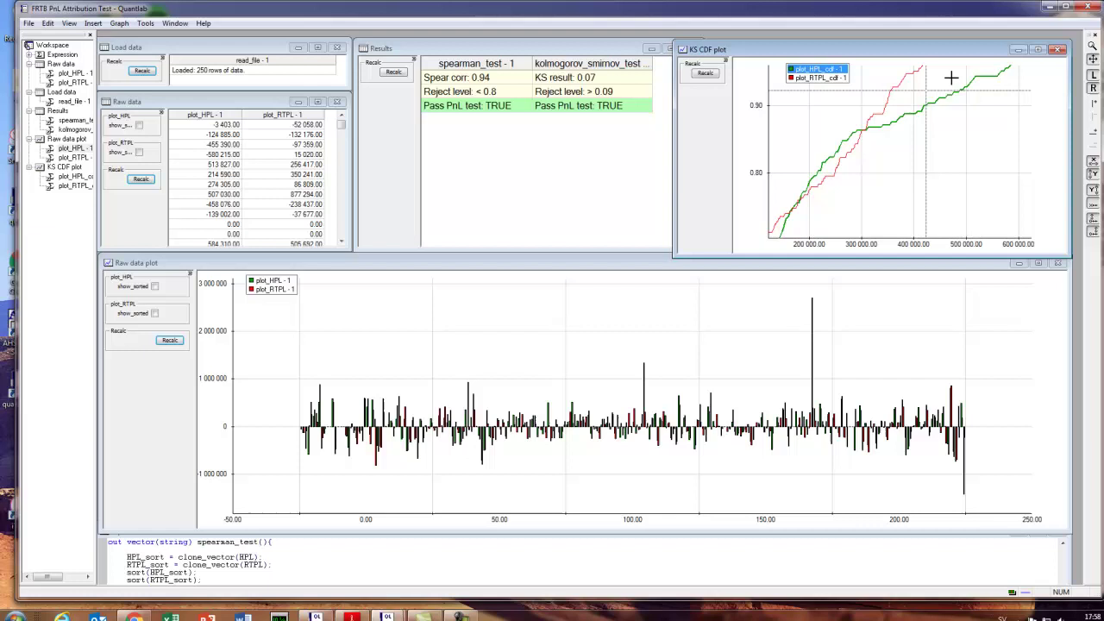
drag(949, 75, 902, 153)
scroll(902, 151, up, 1)
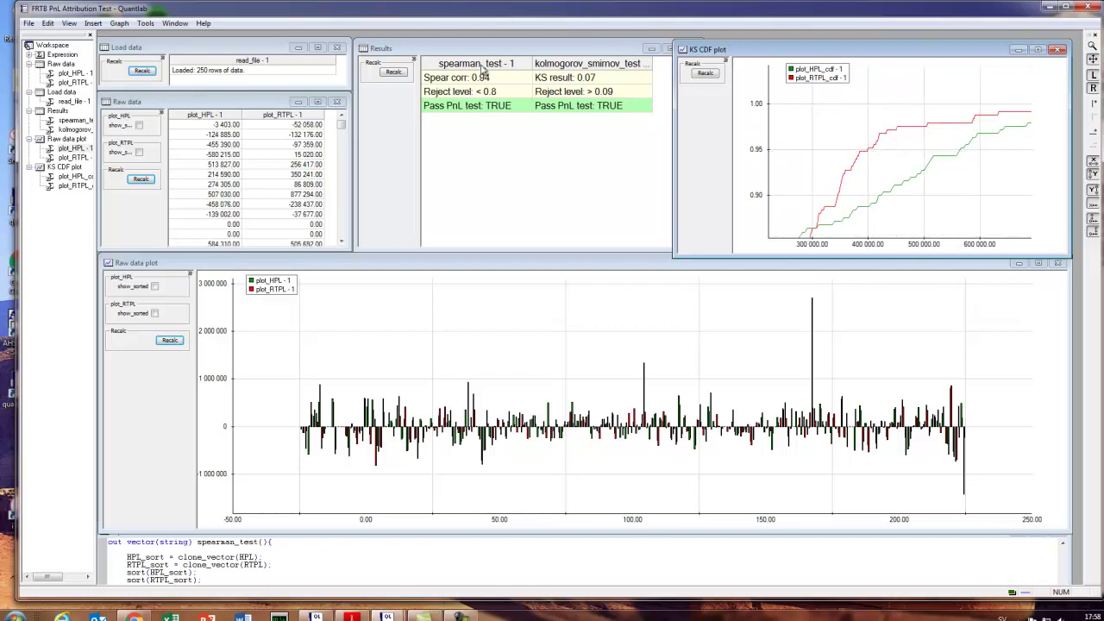
click(562, 81)
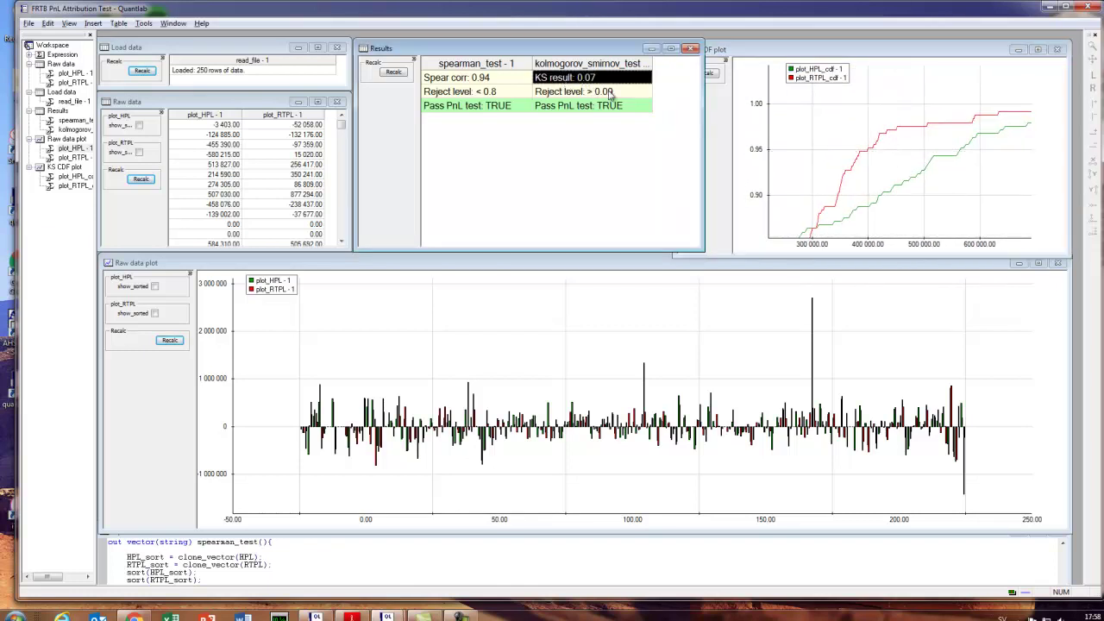
click(610, 92)
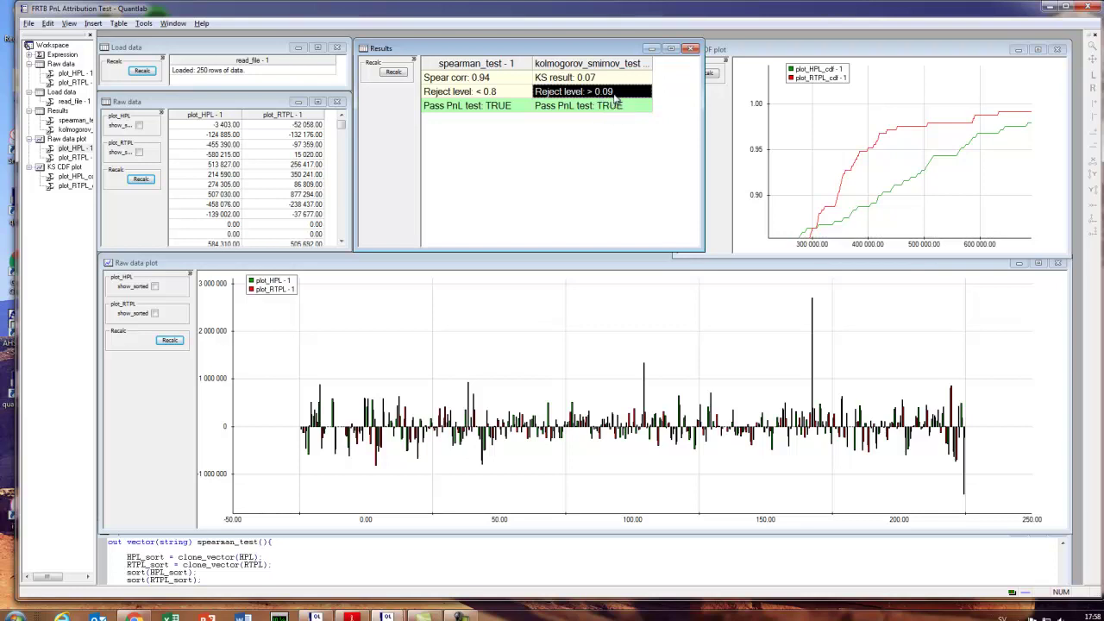
click(609, 104)
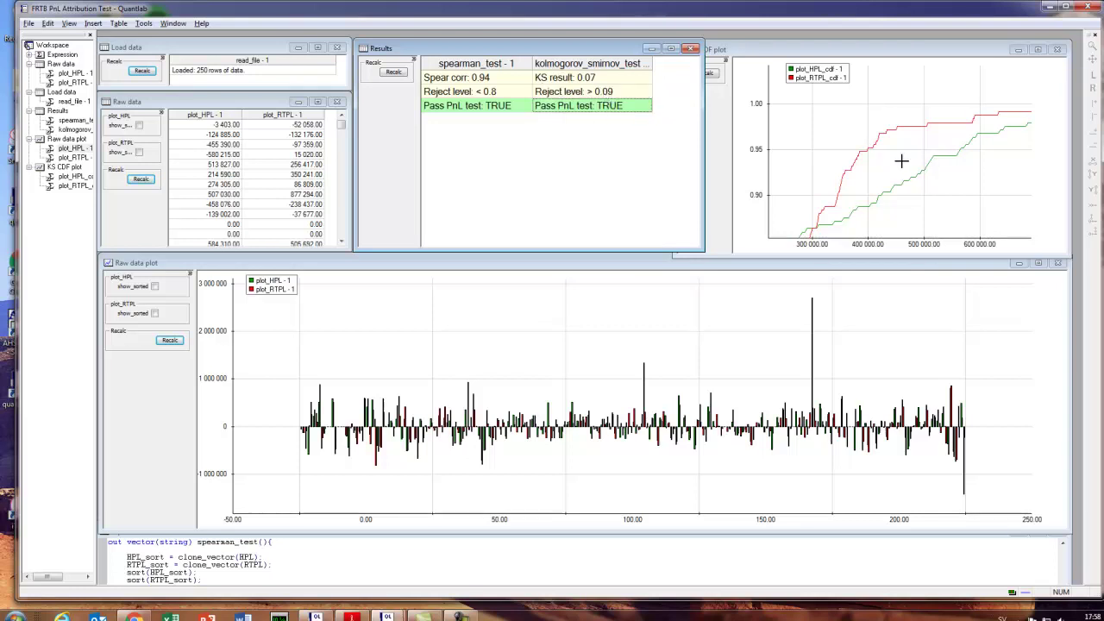
- Zoom out and pan the KS CDF plot so both curves show from 0.6 to 1.0
click(877, 154)
scroll(875, 154, down, 5)
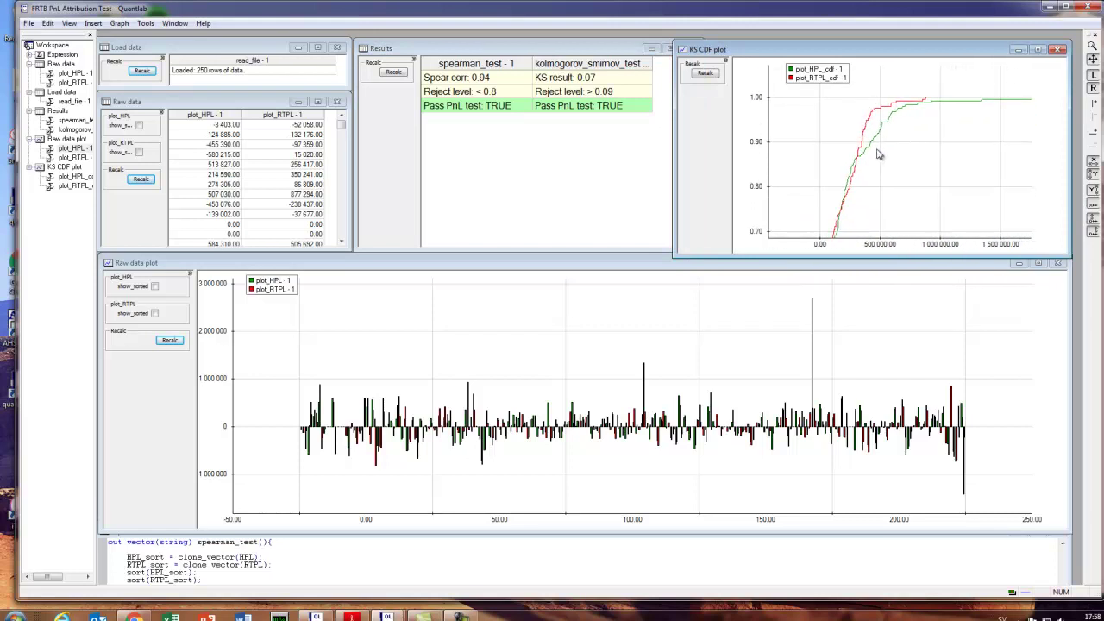
drag(897, 165, 921, 147)
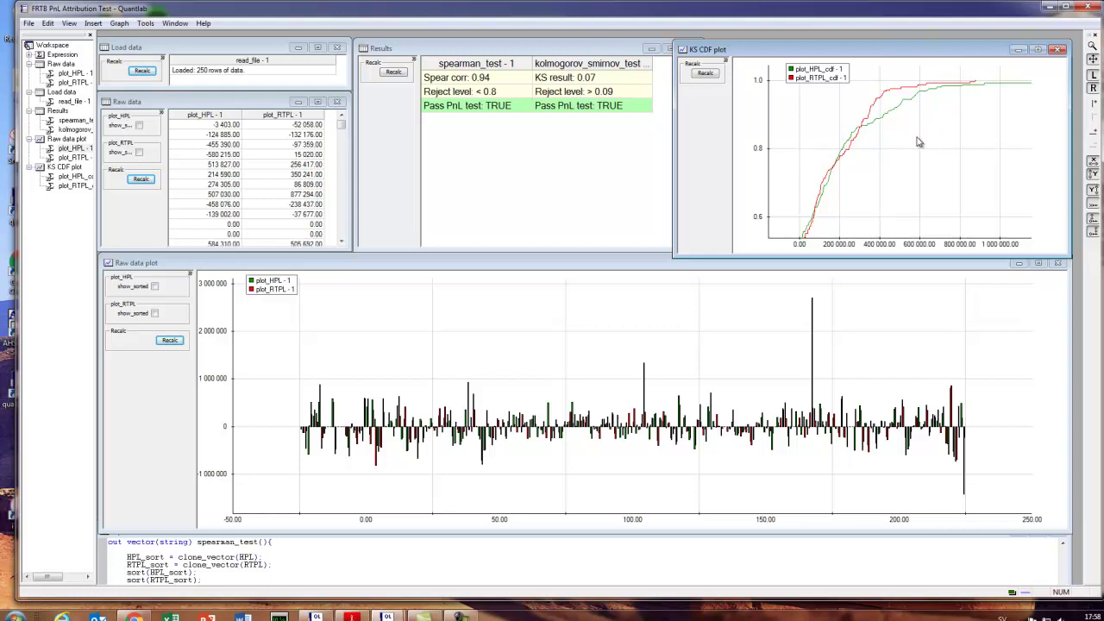
- Zoom the raw P&L bar plot onto days 110–230, then bring the ARMS Client window forward
scroll(815, 438, up, 3)
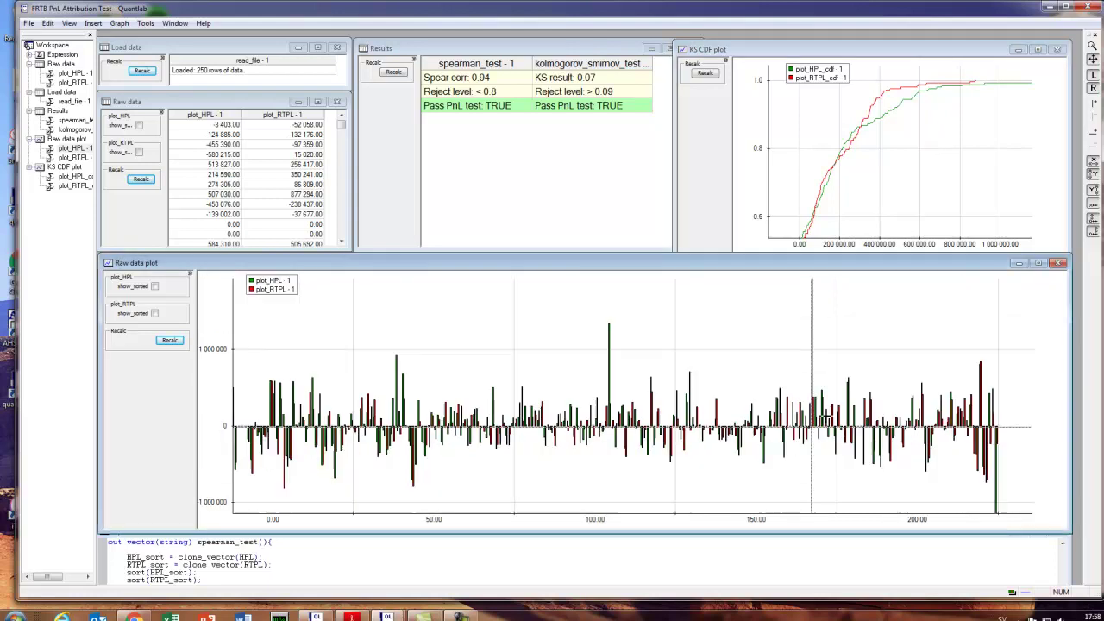
scroll(858, 374, up, 3)
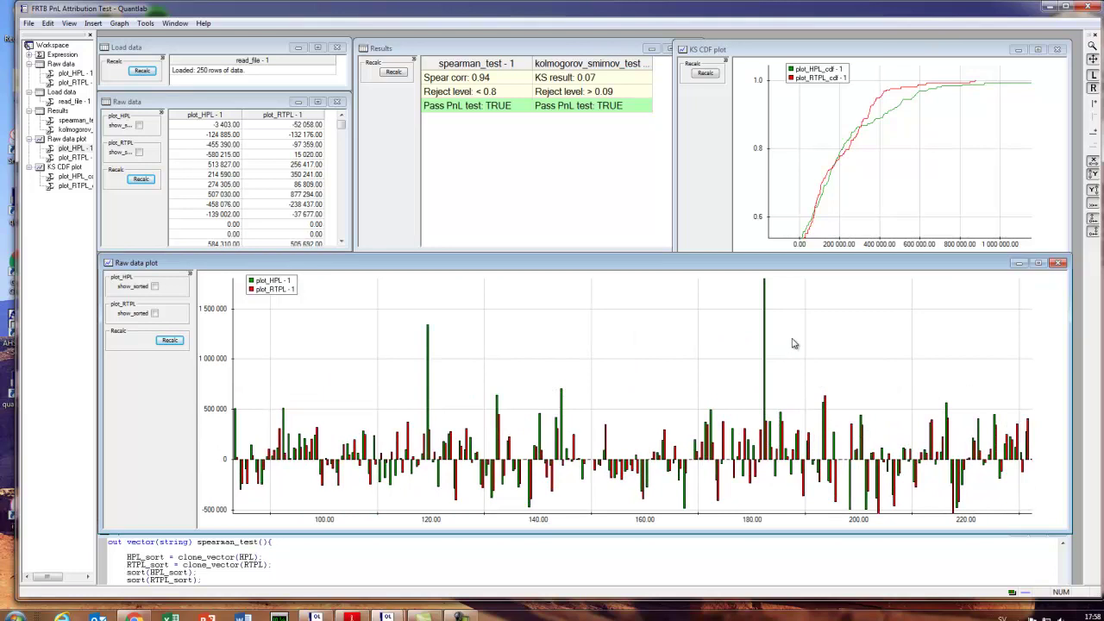
scroll(795, 344, down, 3)
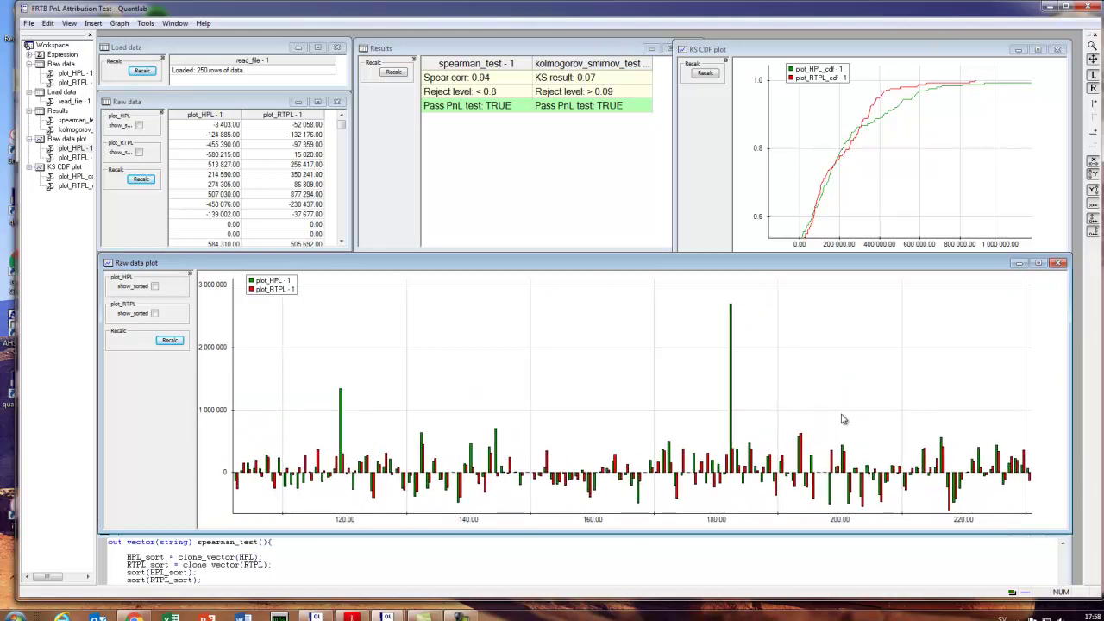
drag(844, 419, 804, 403)
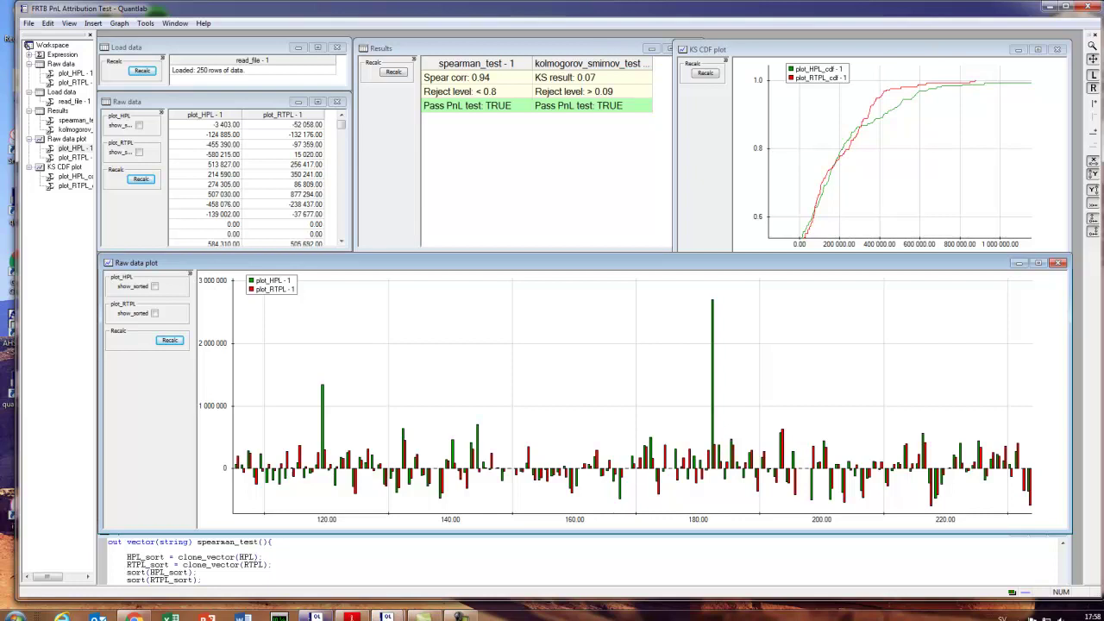
mouse_move(315, 618)
click(315, 563)
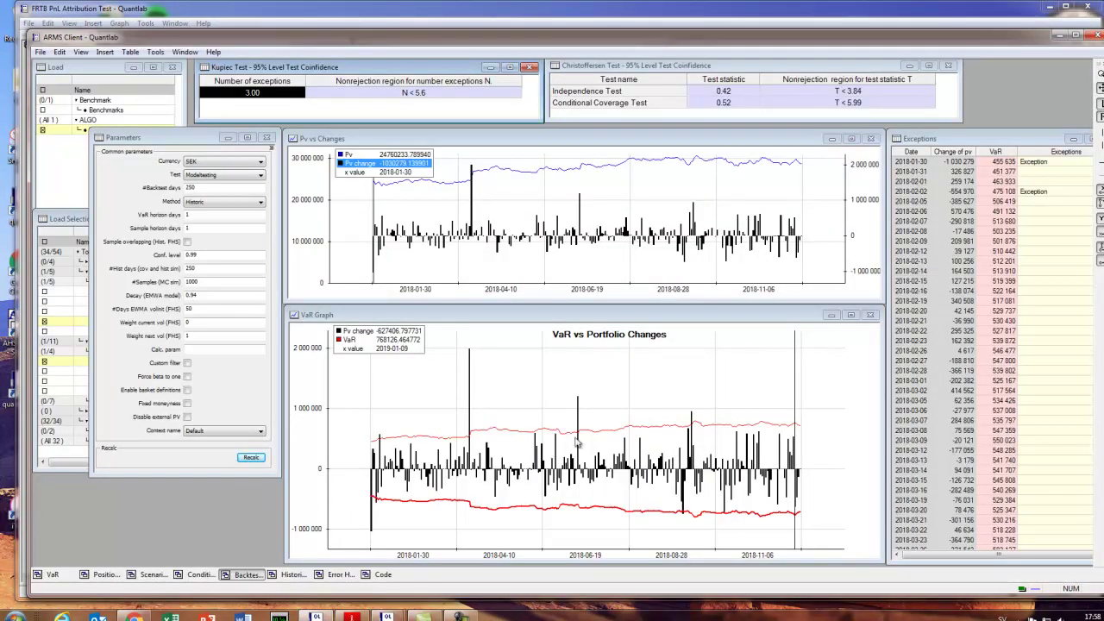
- In the Historical view, select the top daily P&L day, 2018-04-20
click(292, 575)
click(431, 125)
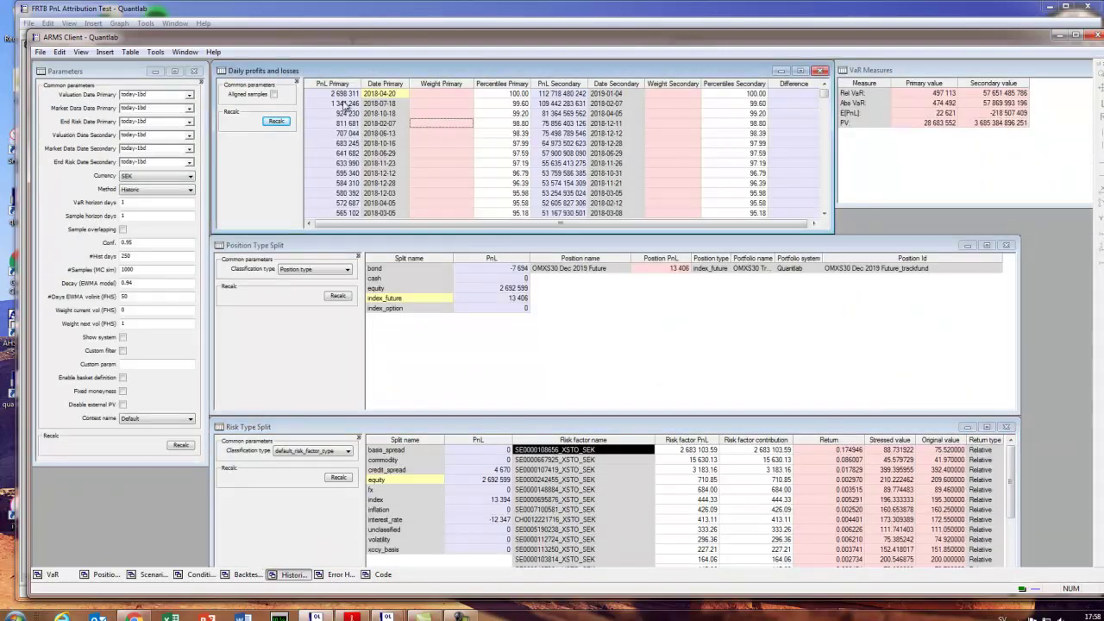
click(354, 94)
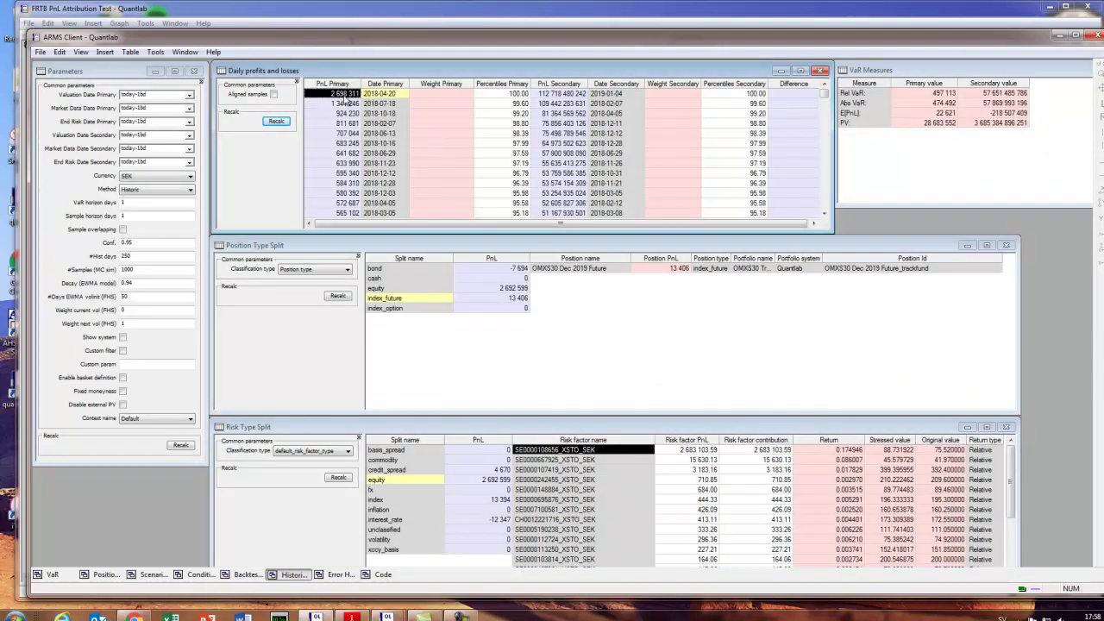
click(342, 104)
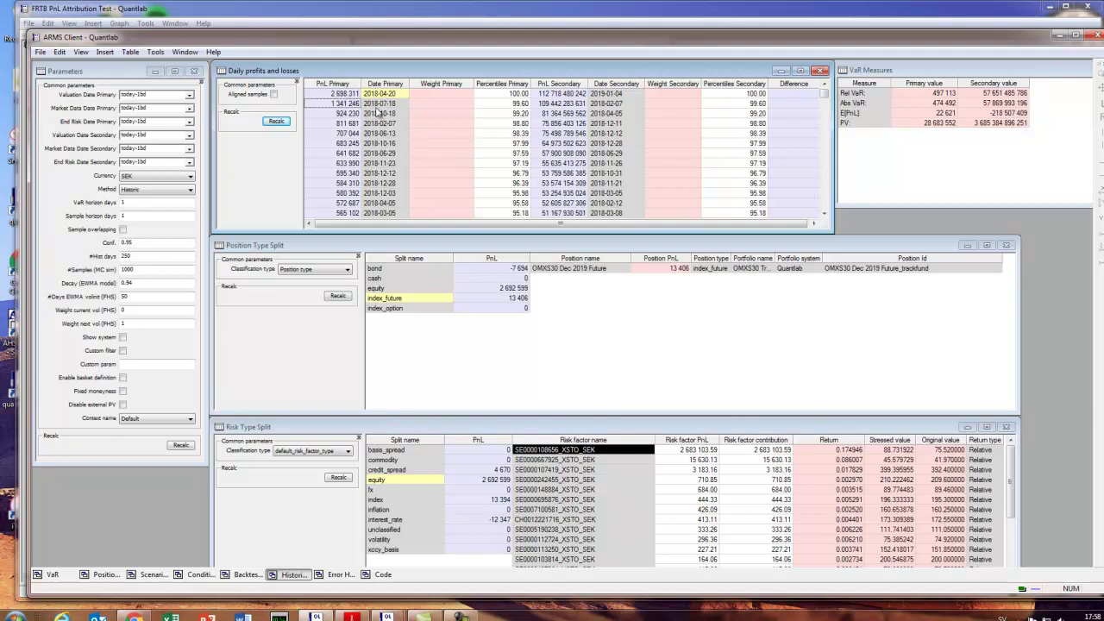
click(379, 95)
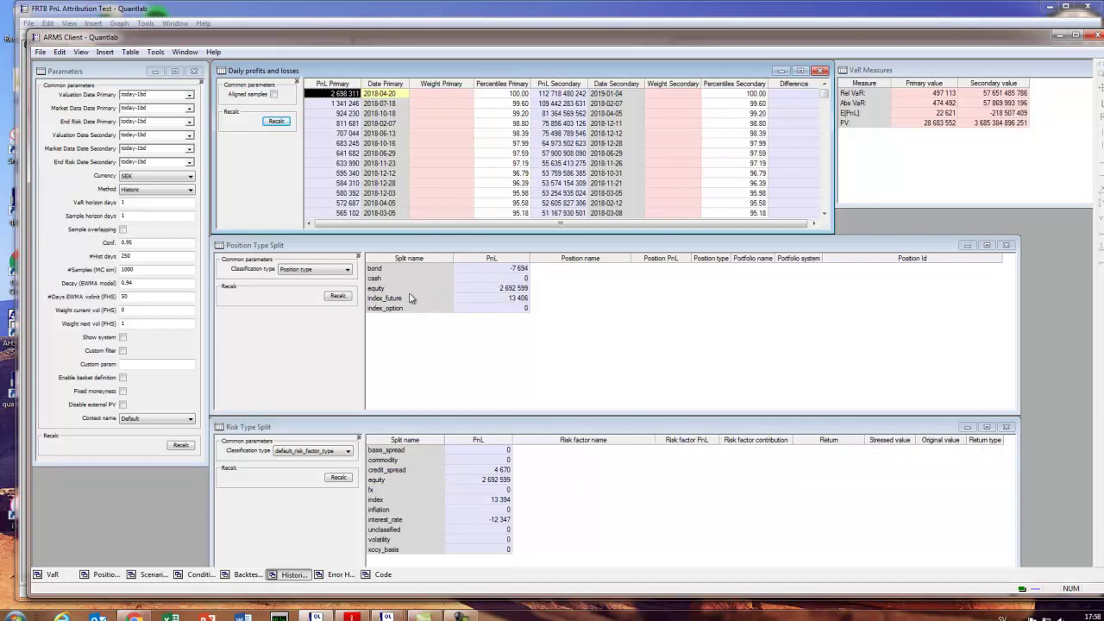
- Drill into equity positions sorted by Position PnL, topped by Ericsson B at 2 642 384, and list equity risk factors
click(410, 293)
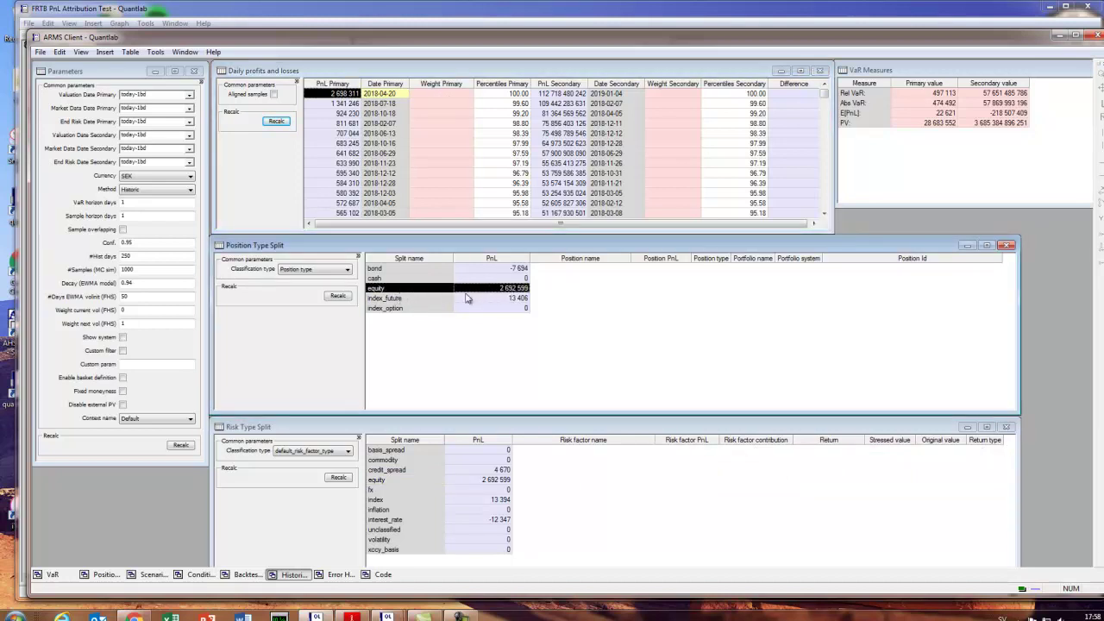
double_click(509, 291)
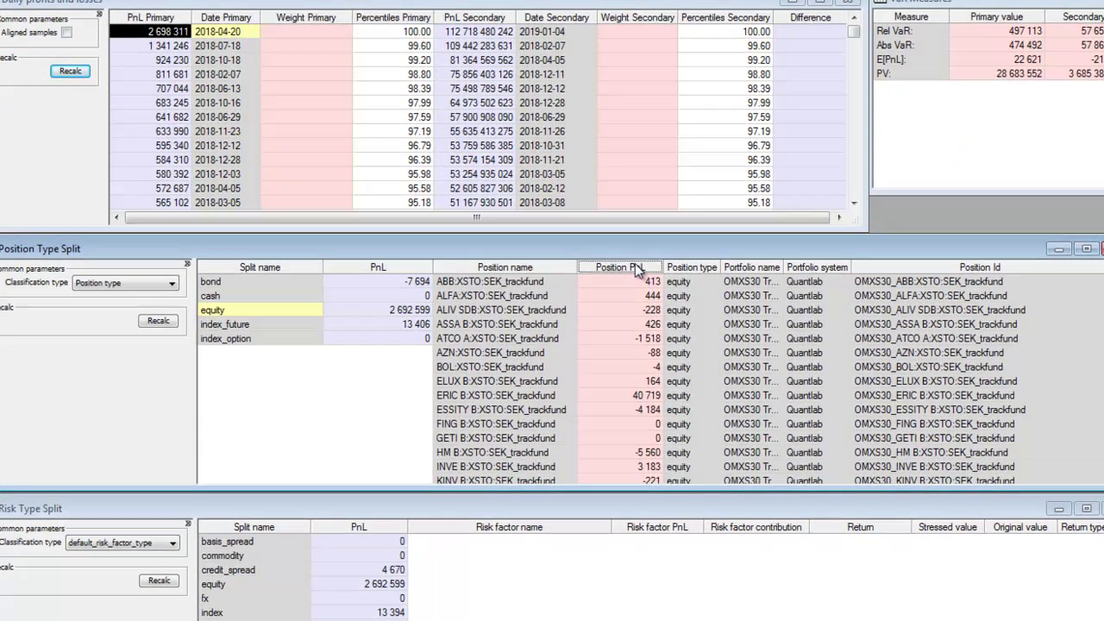
click(635, 268)
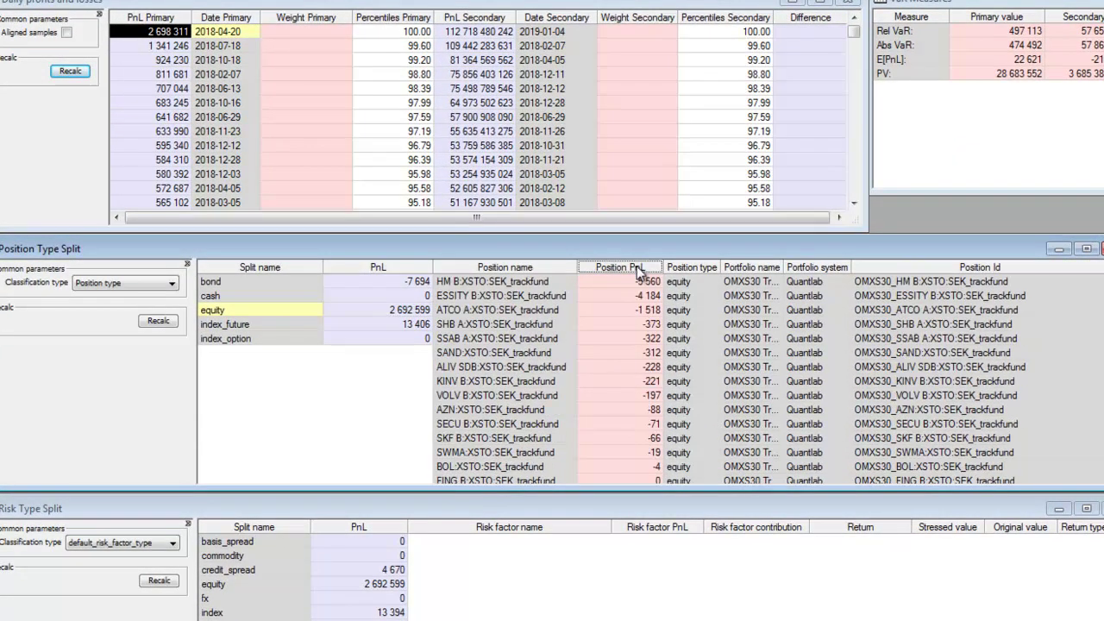
click(635, 268)
click(637, 283)
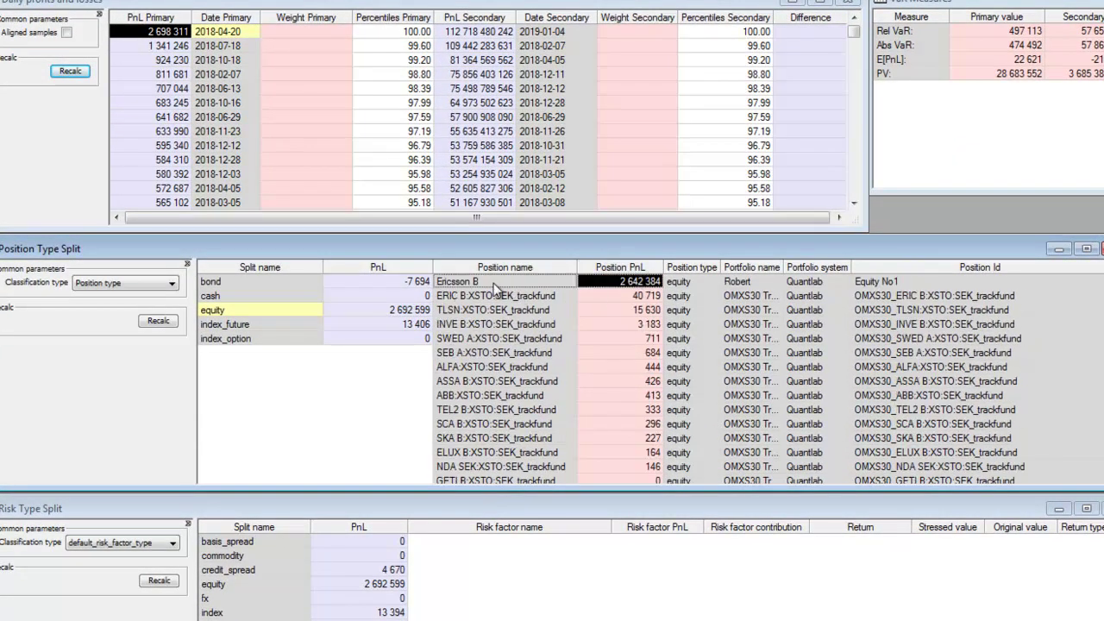
key(Left)
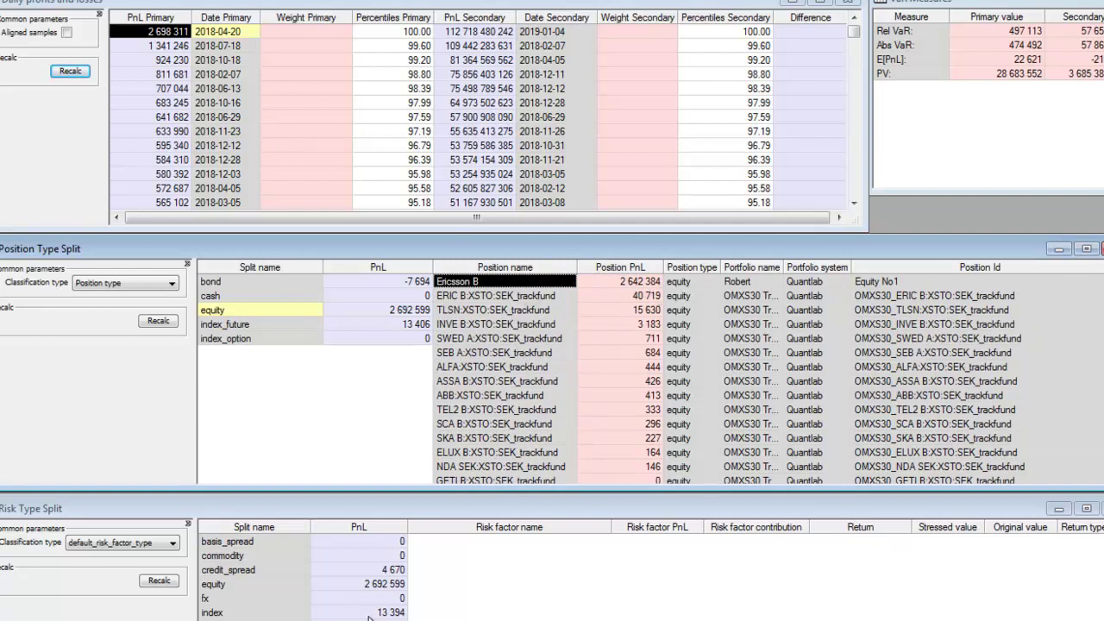
click(381, 584)
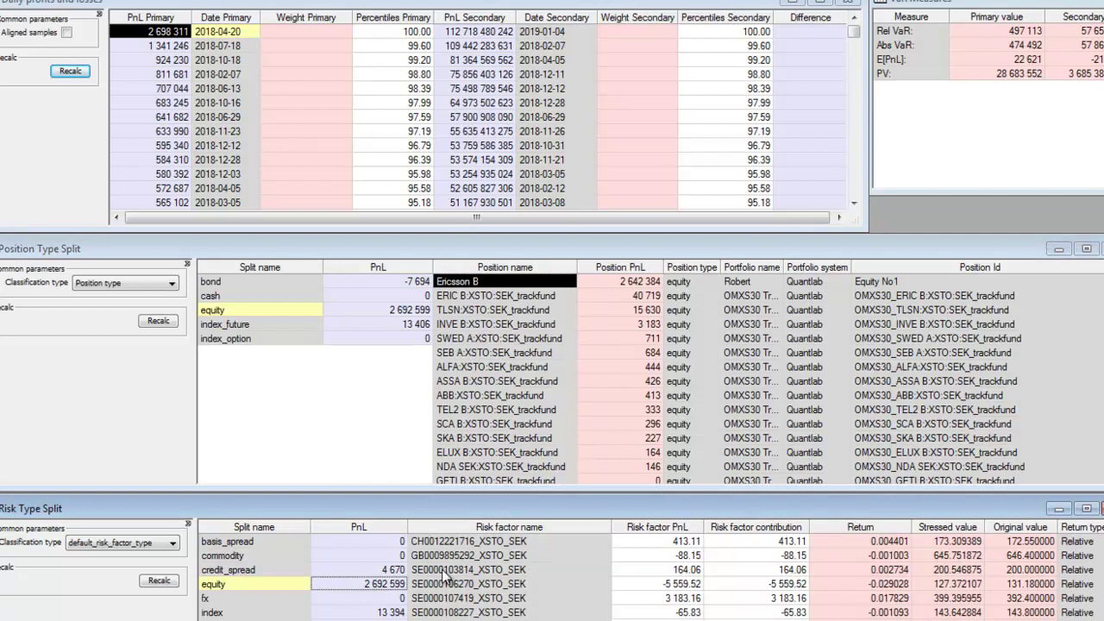
click(685, 529)
click(684, 528)
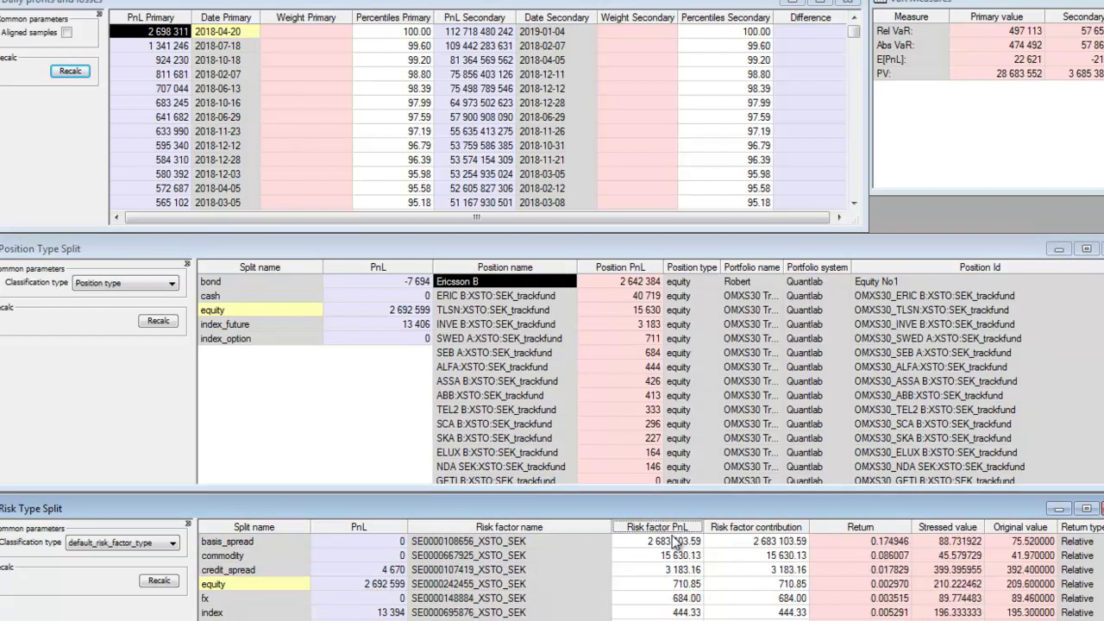
click(576, 542)
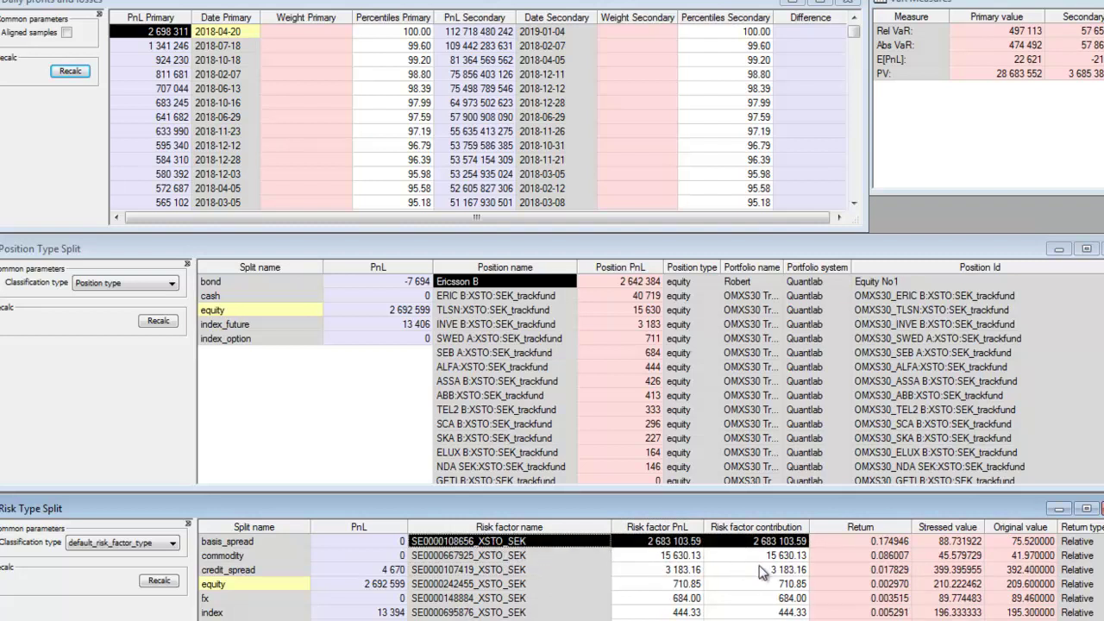
click(1026, 542)
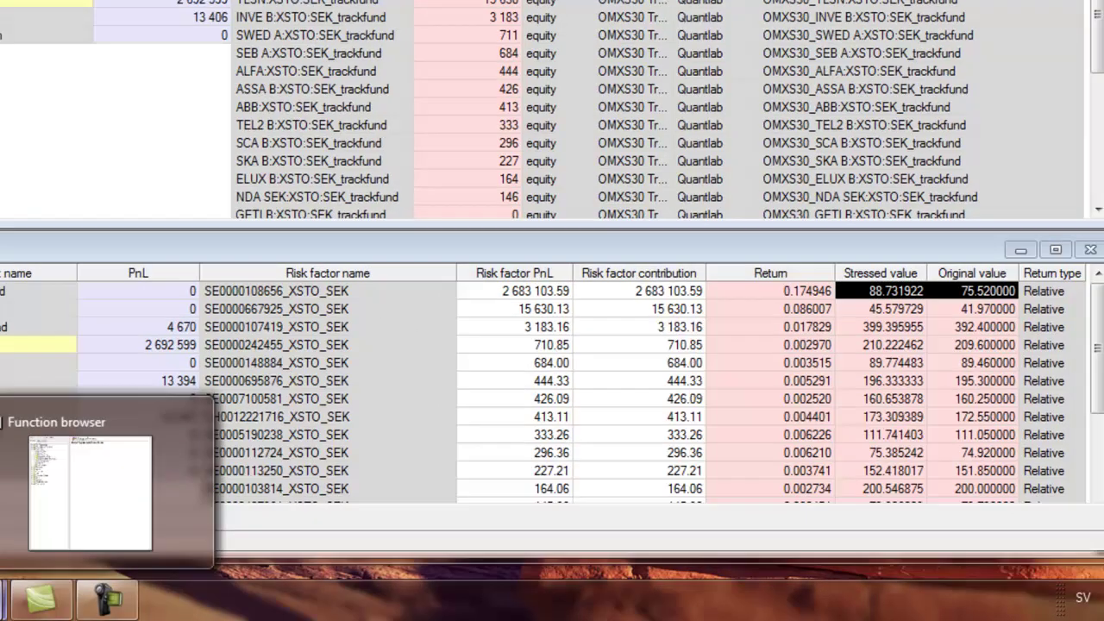
- Bring the FRTB PnL Attribution Test window back in front, showing the HPL spike near day 182
click(99, 598)
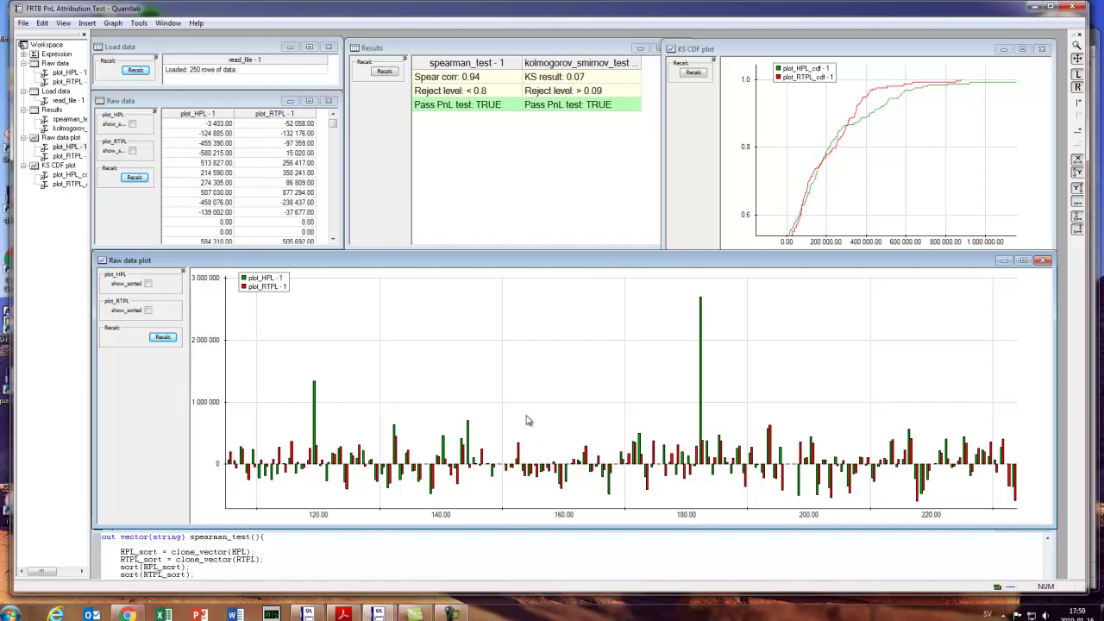
- Enlarge the Expression editor and highlight kolmogorov_smirnov_test, which calls ks_test(HPL, RTPL, 0.264)
click(330, 558)
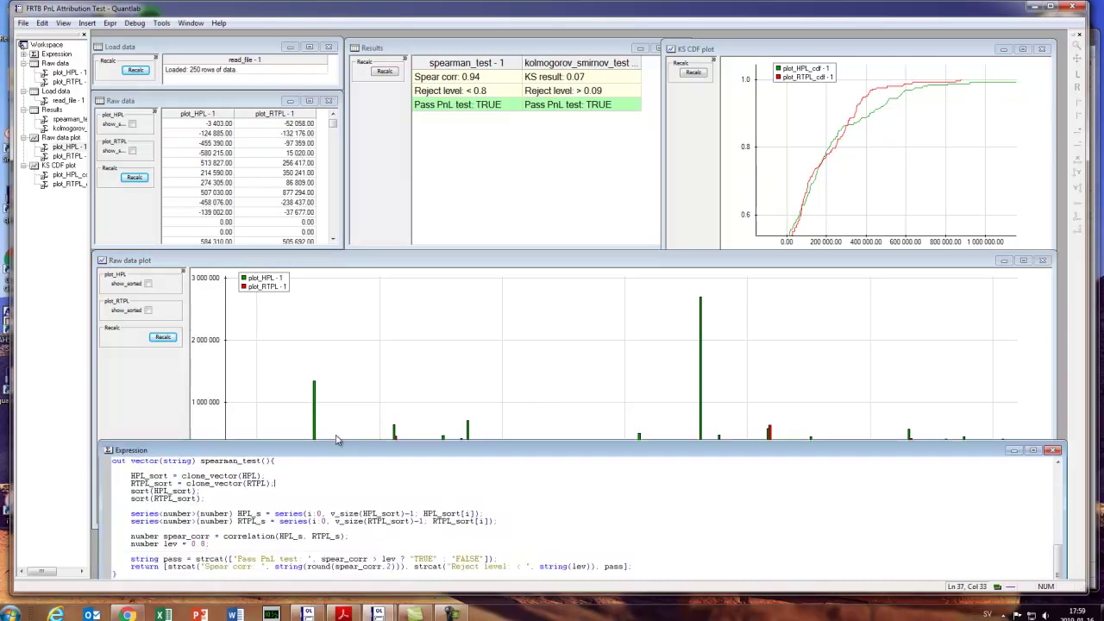
click(308, 467)
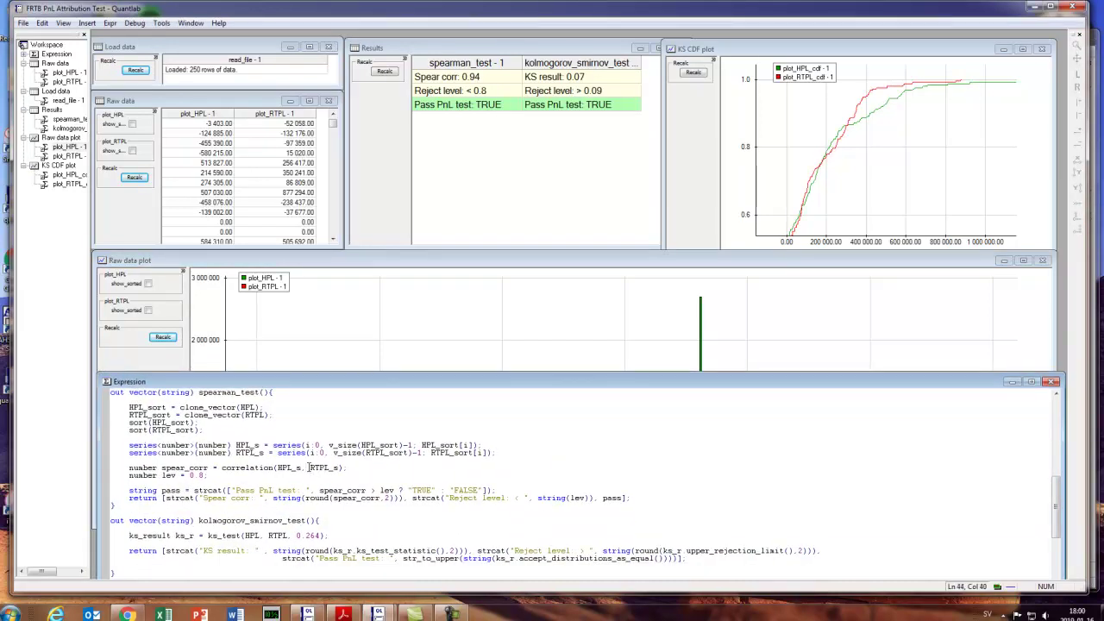
scroll(308, 468, down, 4)
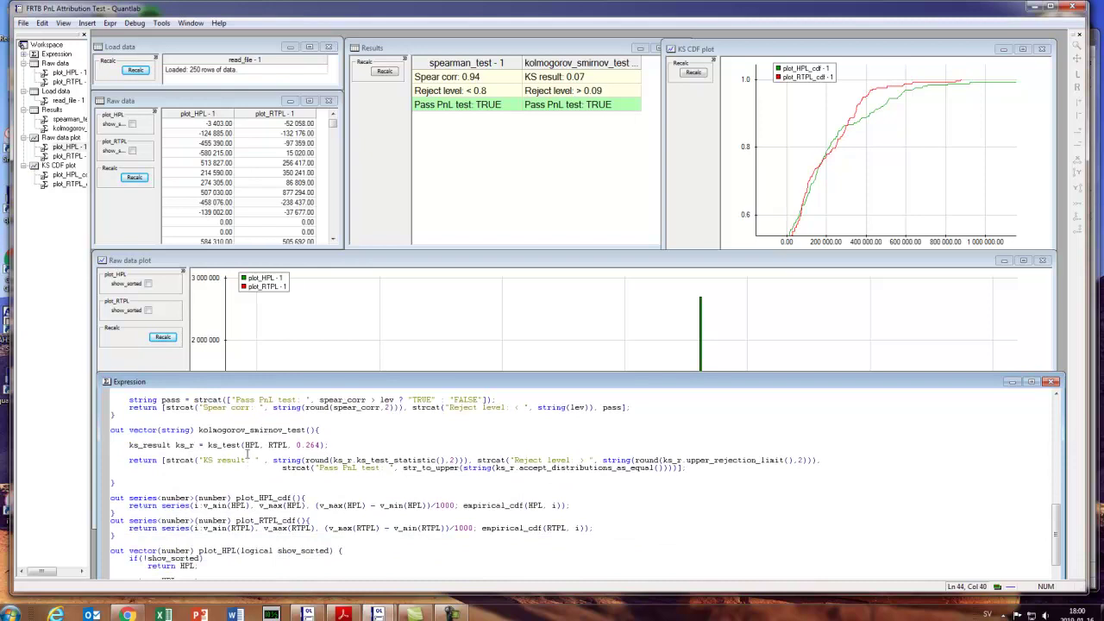
drag(220, 431, 305, 430)
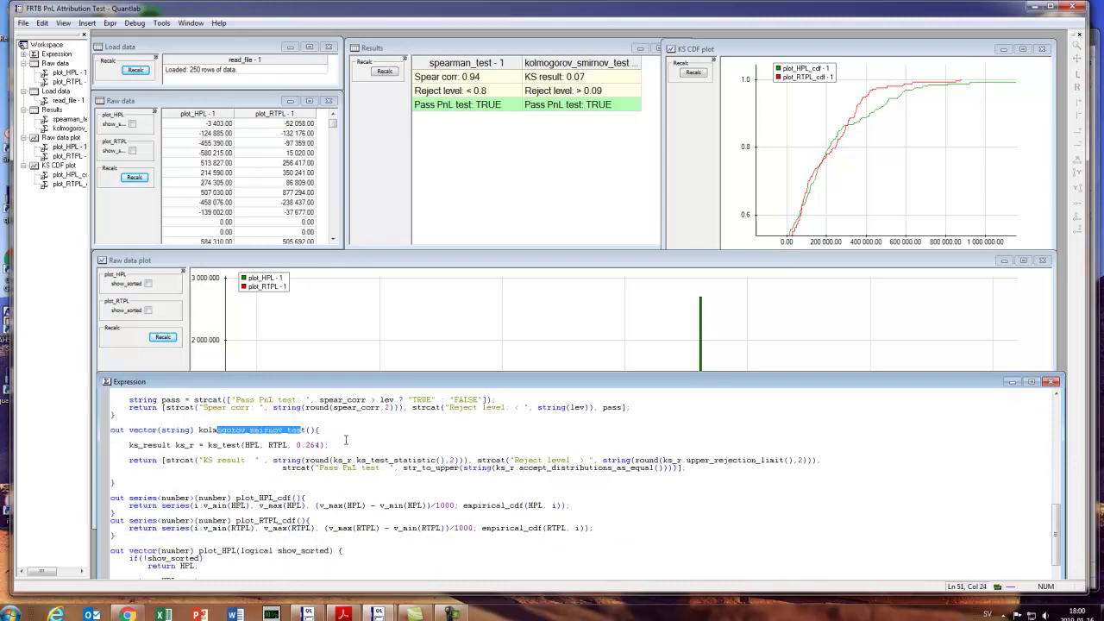